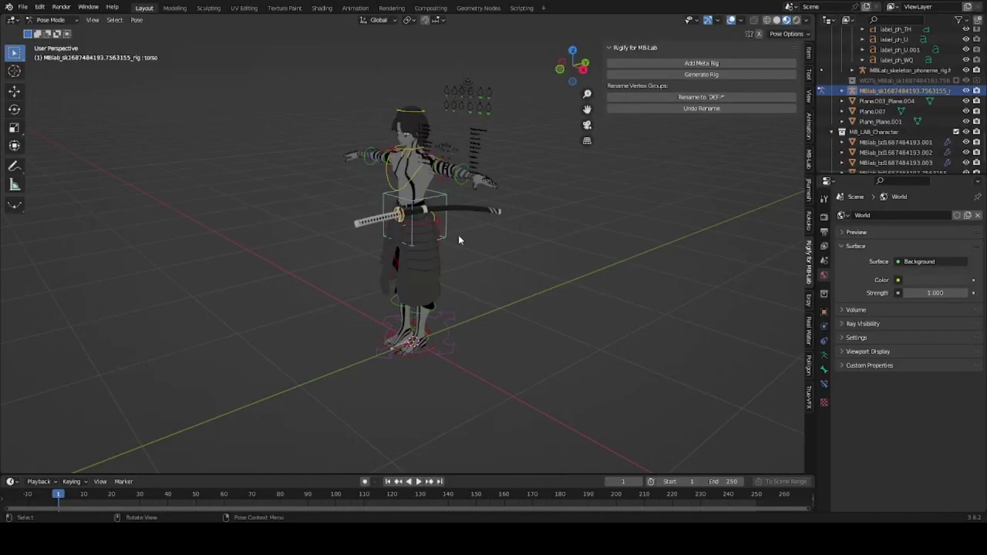
- In right side view and Object Mode, add an Image Reference of the walk cycle
key("KP_3")
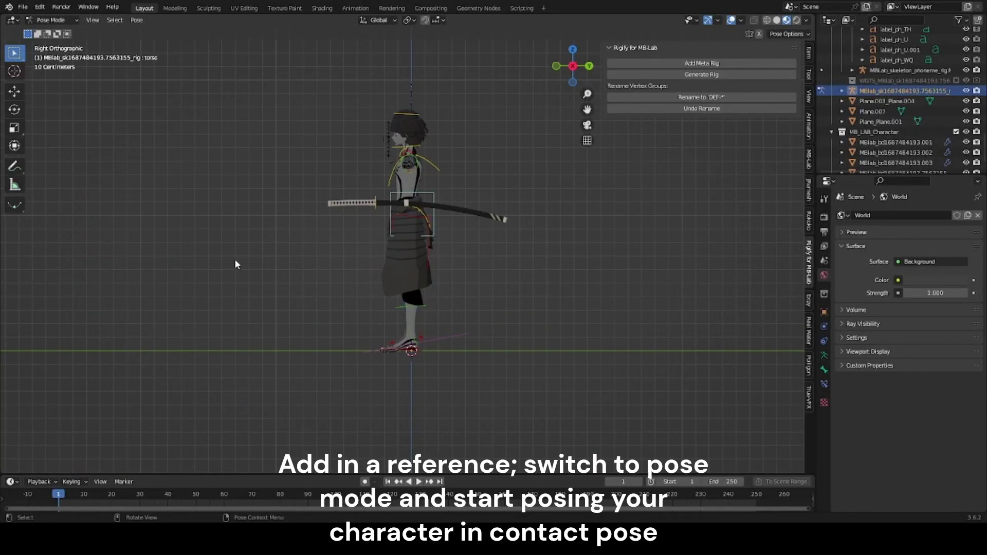
key("ctrl+Tab")
left_click(254, 264)
key("shift+a")
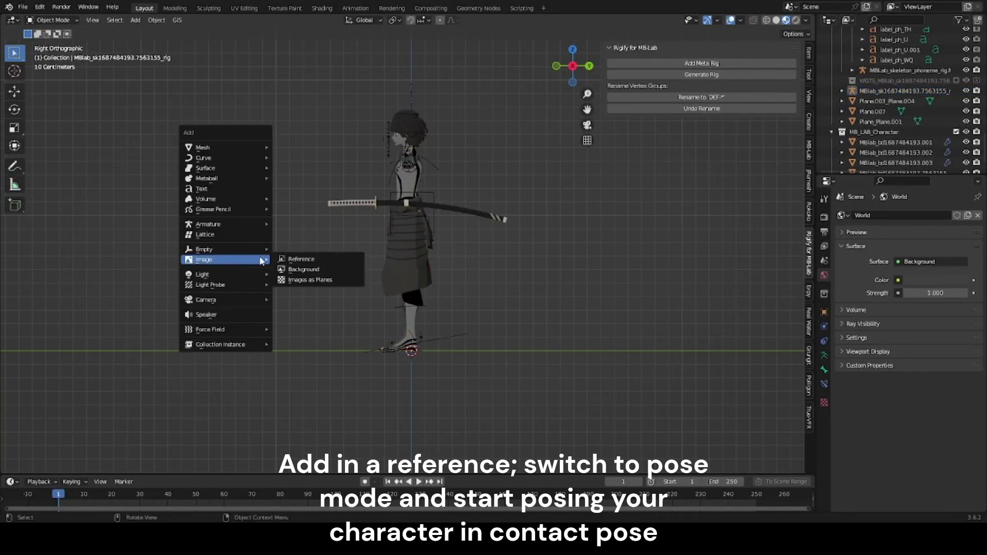
left_click(282, 252)
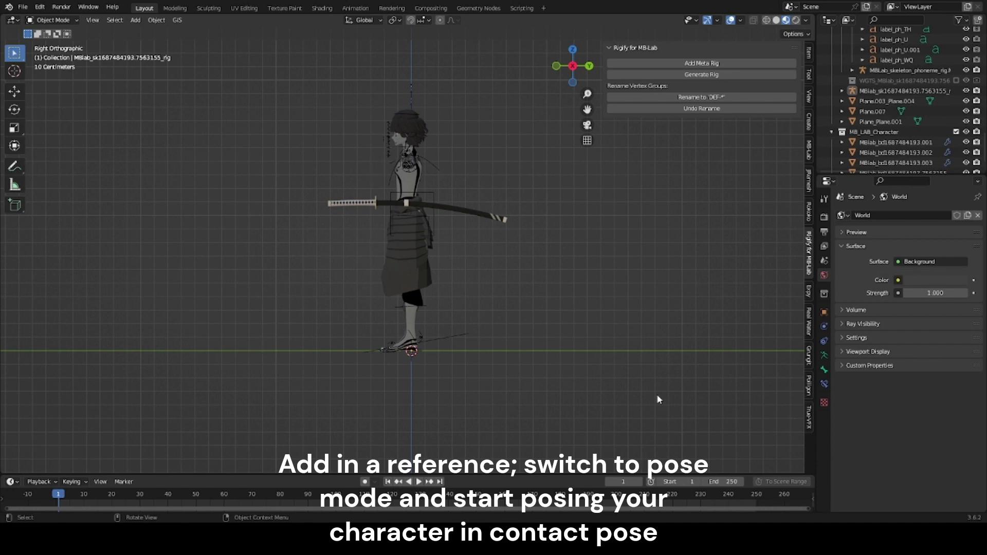
- Raise the reference on Z, rotate it 180° about Z, and slide it along Y beside the character
key("g")
key("z")
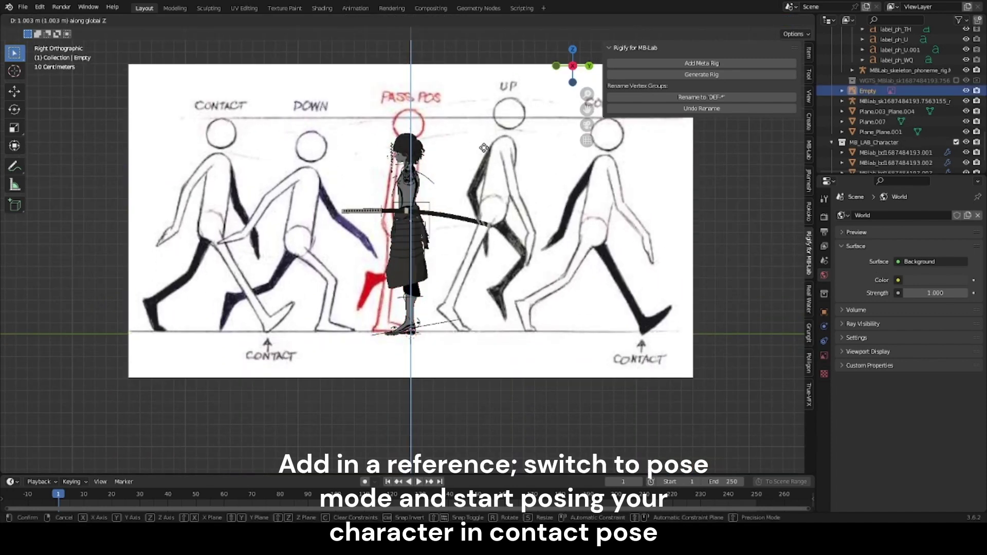
left_click(483, 148)
type("rz")
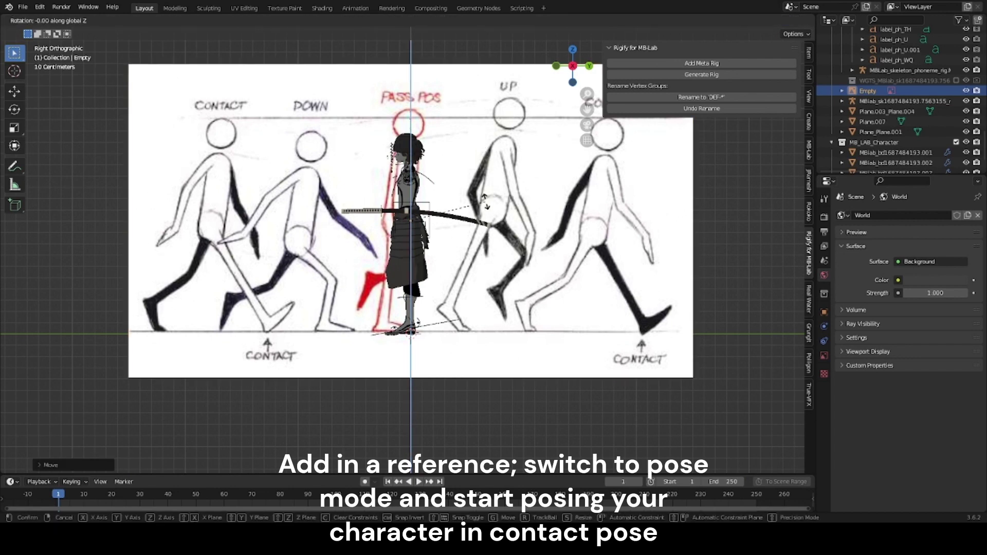
type("180")
key("Return")
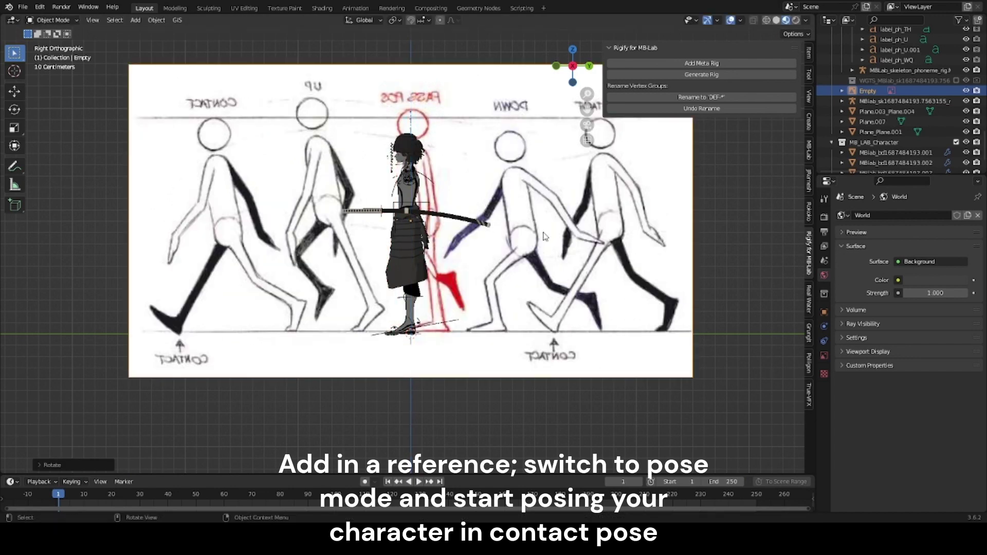
key("g")
key("y")
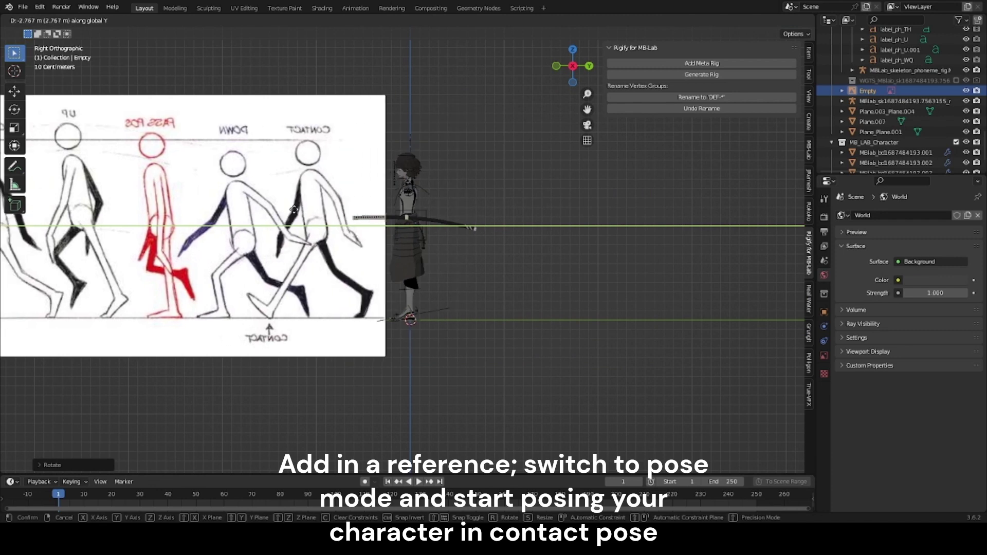
left_click(265, 211)
scroll(411, 260, "up", 4)
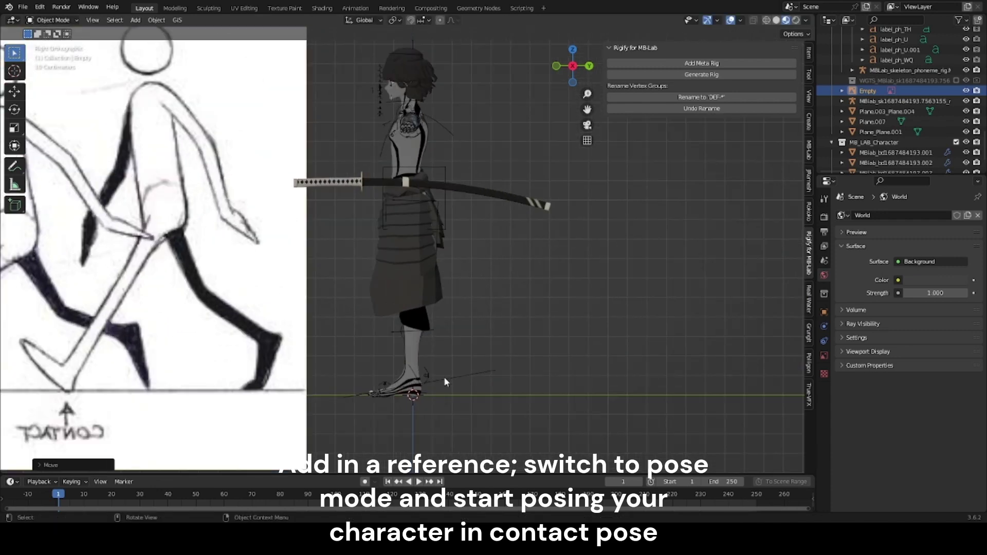
left_click(425, 393)
scroll(451, 336, "down", 2)
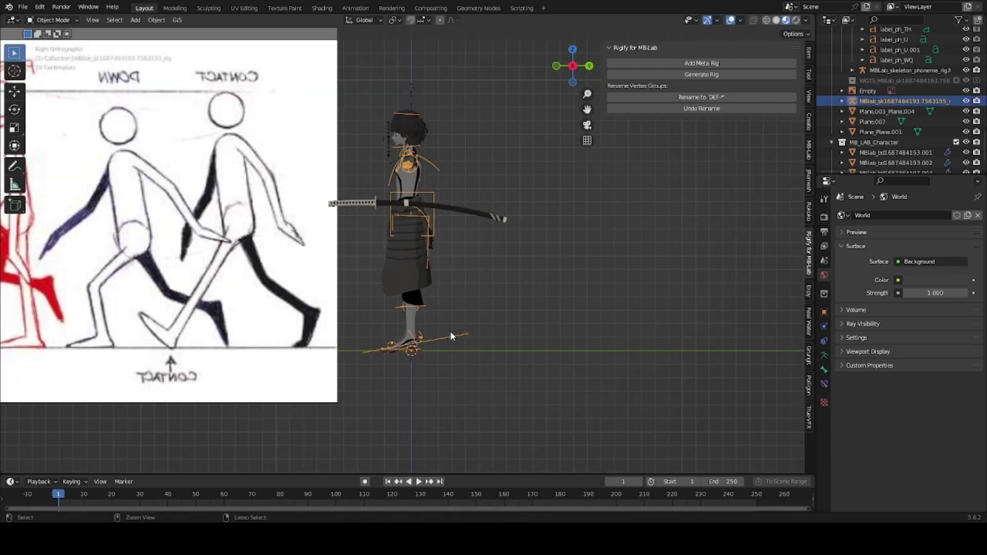
- Join the sword, scabbard and guard into one object
left_click(433, 204)
scroll(371, 211, "up", 5)
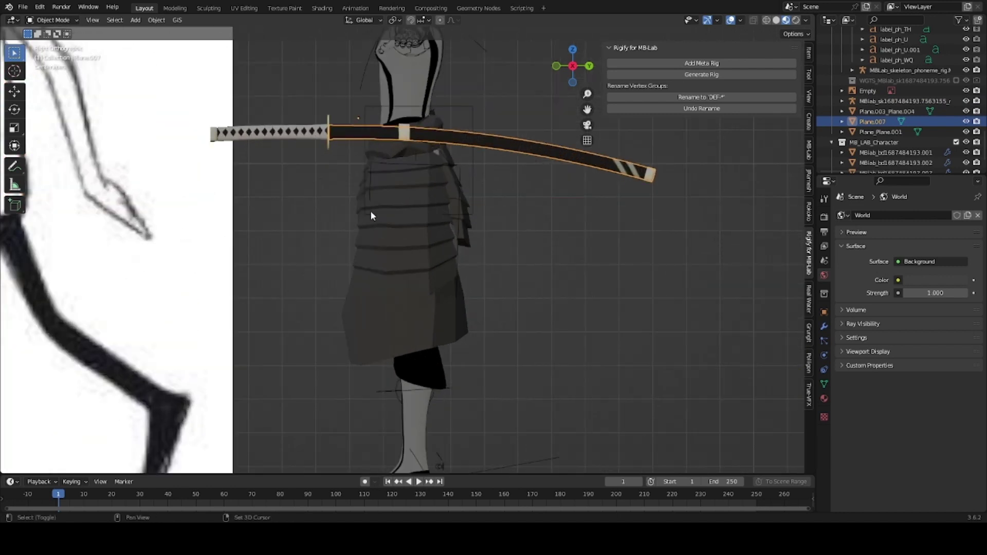
scroll(371, 211, "down", 1)
left_click(394, 240, "shift")
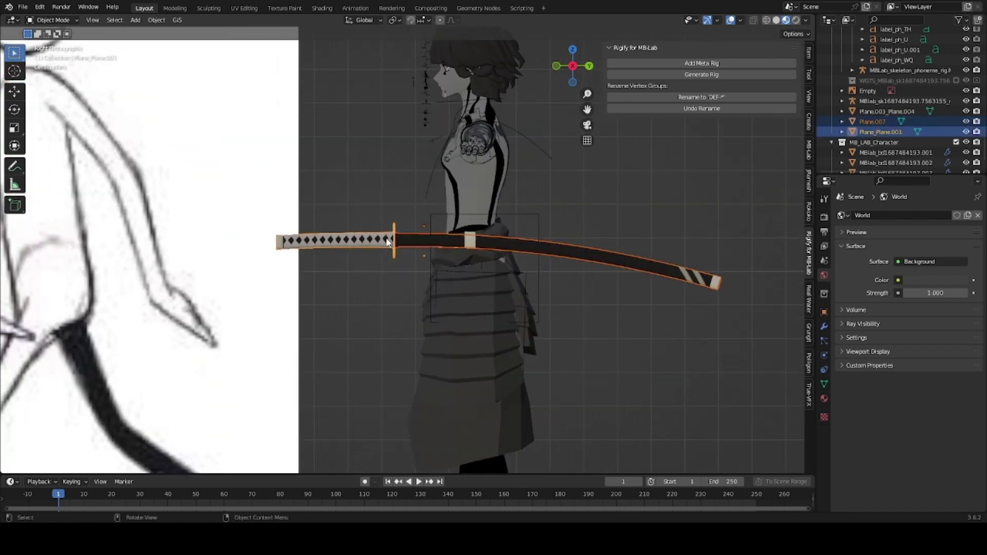
left_click(471, 241, "shift")
key("ctrl+j")
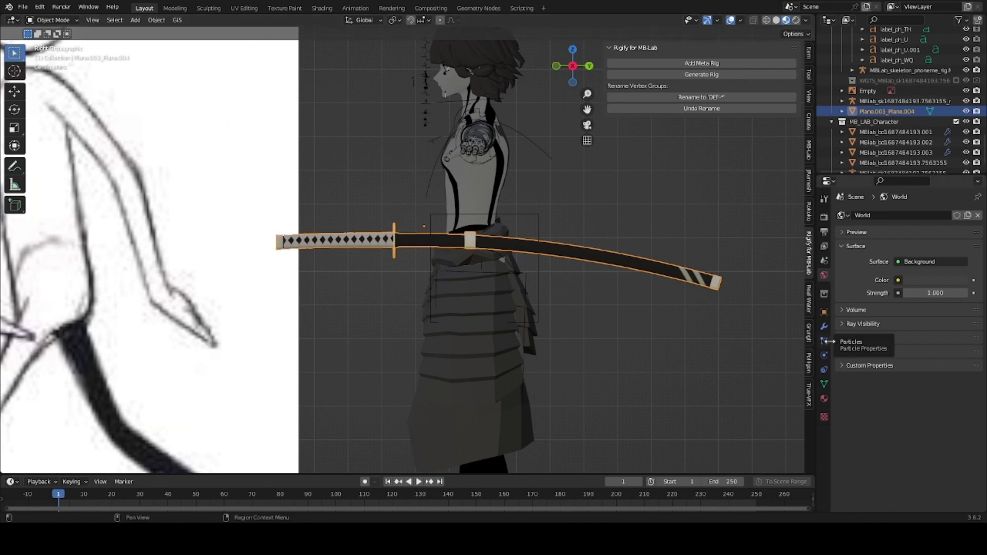
- Give the sword a Child Of constraint targeting the rig, with Set Inverse applied
left_click(824, 370)
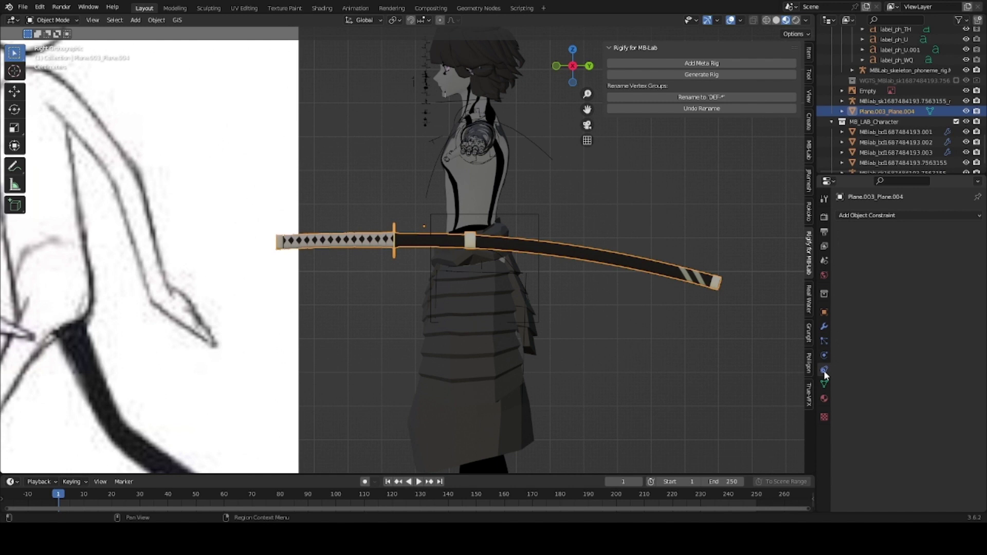
left_click(919, 217)
left_click(946, 267)
left_click(963, 249)
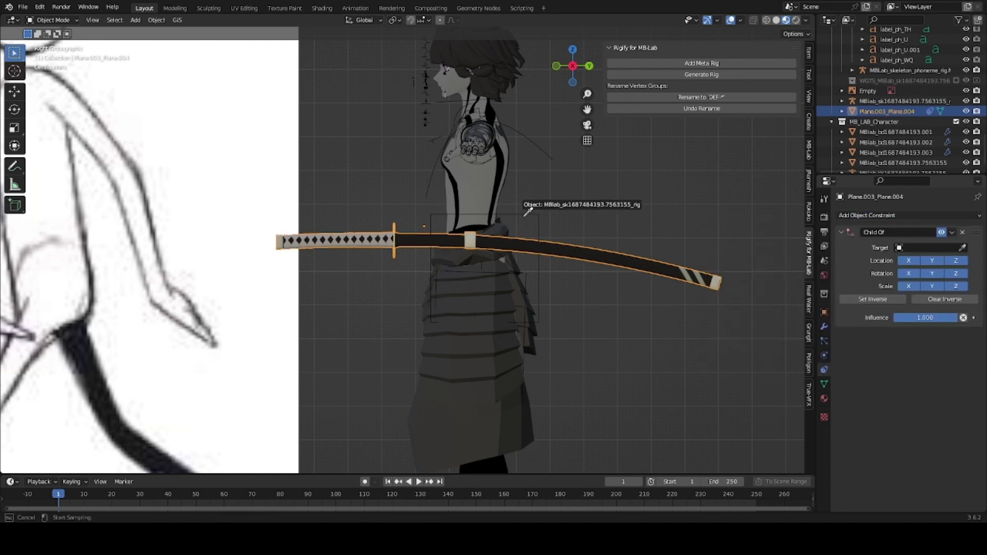
left_click(520, 206)
left_click(868, 312)
- Test the sword's parenting by rotating the torso in Pose Mode, then cancel
left_click(524, 217)
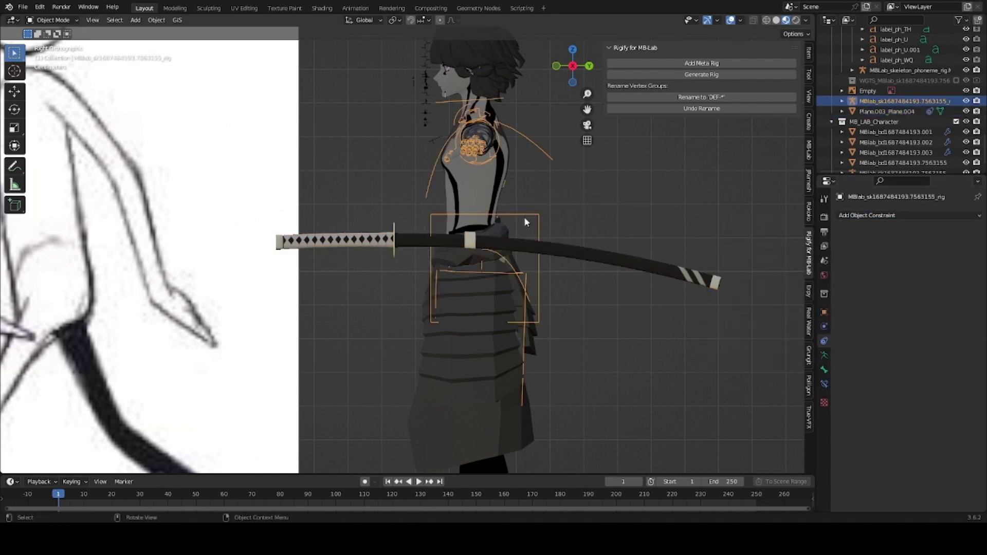
key("ctrl+Tab")
key("r")
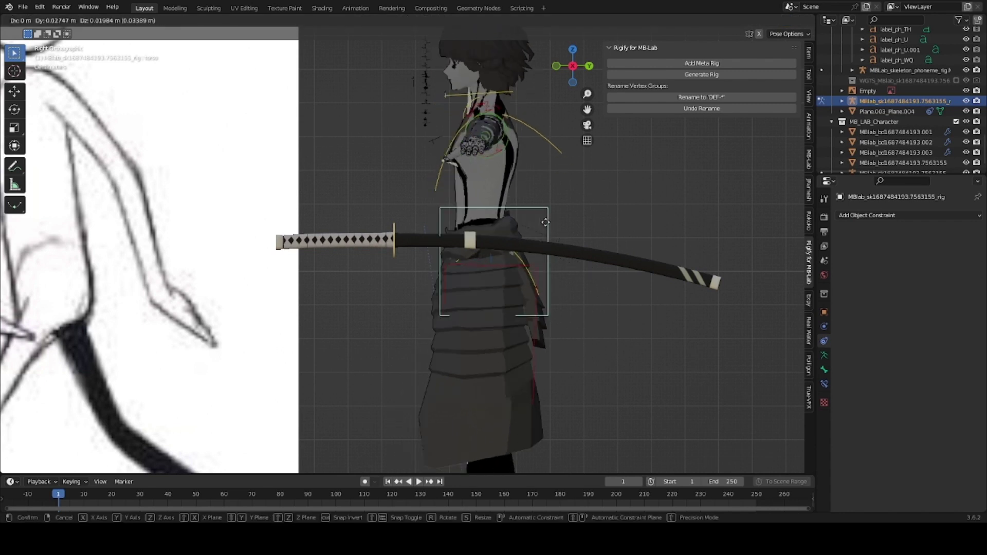
key("Escape")
key("ctrl+Tab")
- Delete the sword and test-move the torso control in Pose Mode
left_click(559, 245)
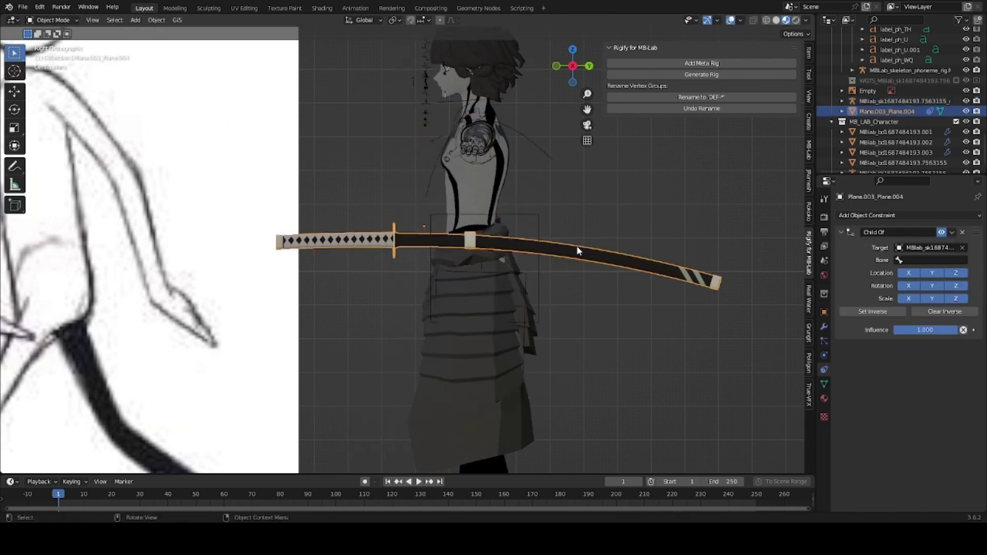
key("Delete")
left_click(510, 215)
key("ctrl+Tab")
left_click(517, 214)
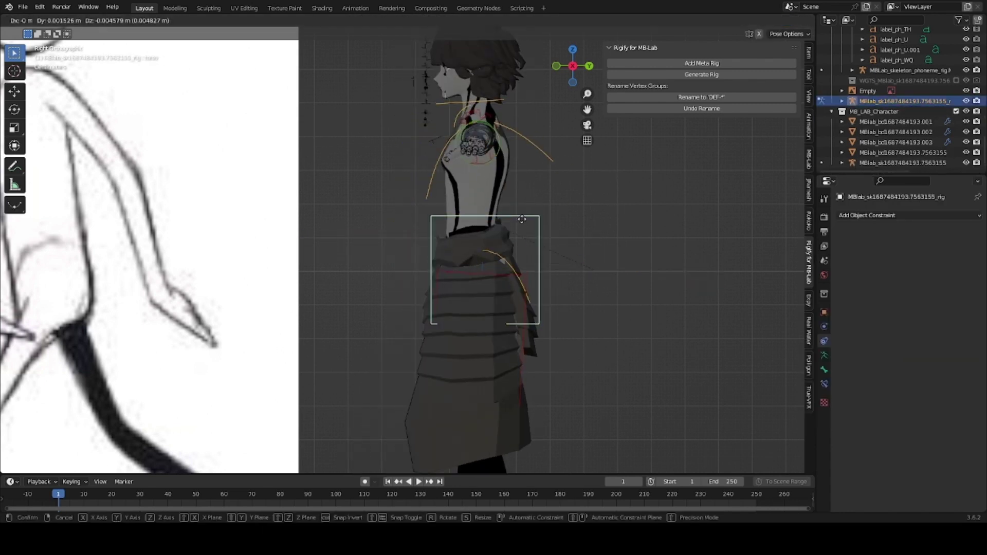
key("g")
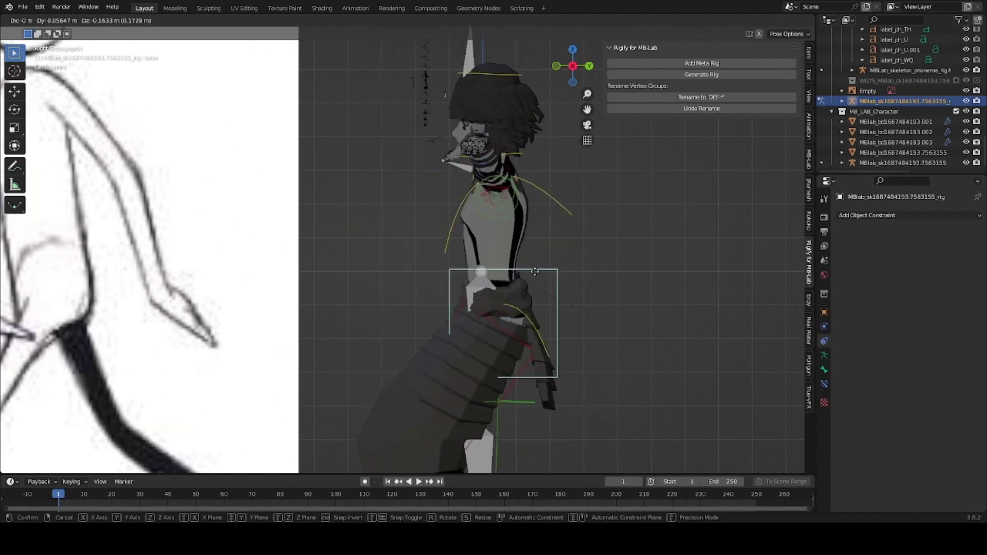
key("Escape")
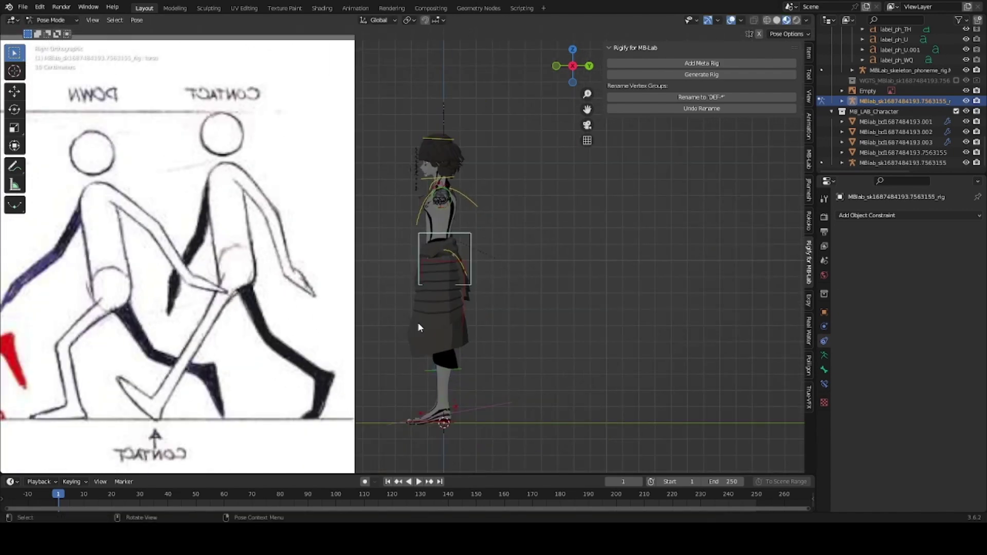
- Turn on Auto Keying and slightly rotate the whole character
scroll(418, 322, "up", 3)
scroll(437, 279, "down", 1)
key("a")
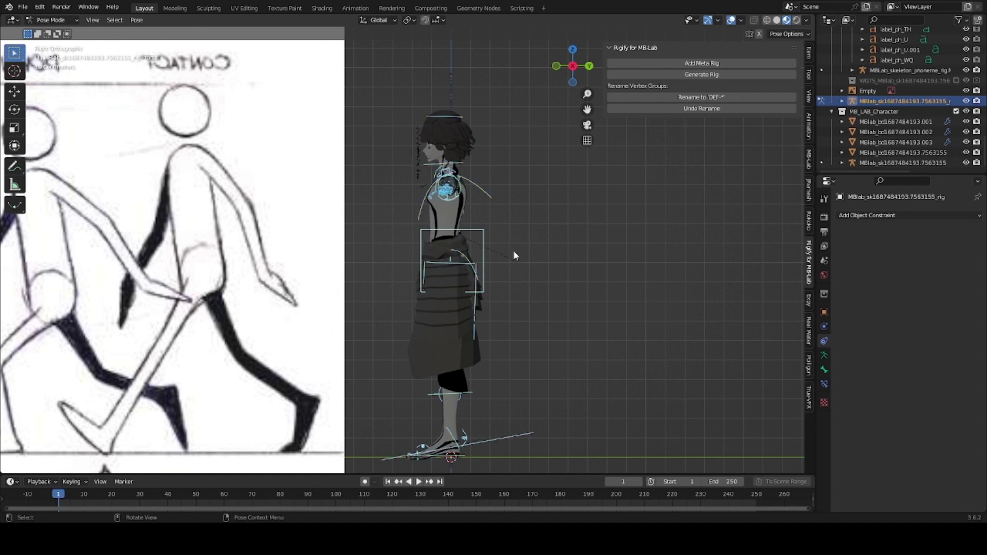
left_click(365, 482)
key("r")
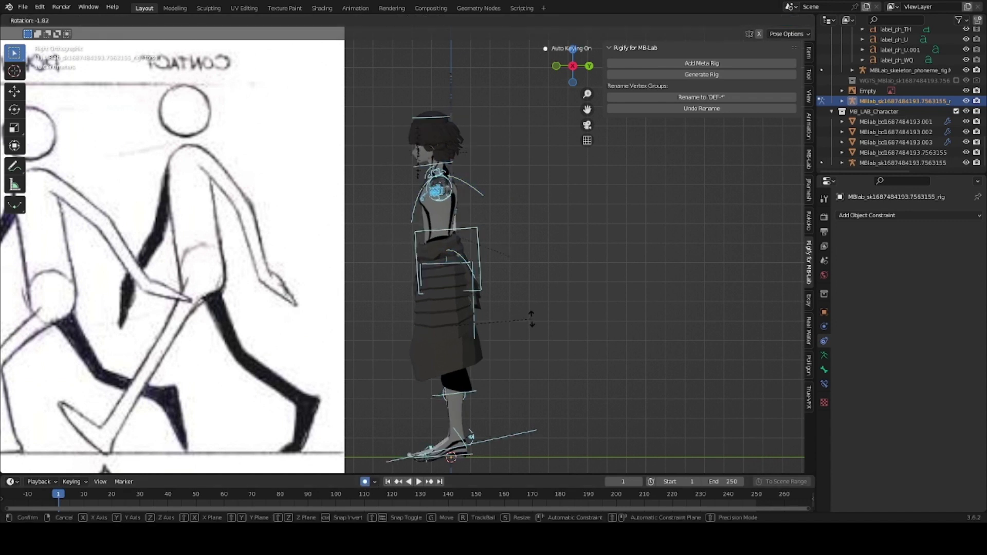
left_click(532, 316)
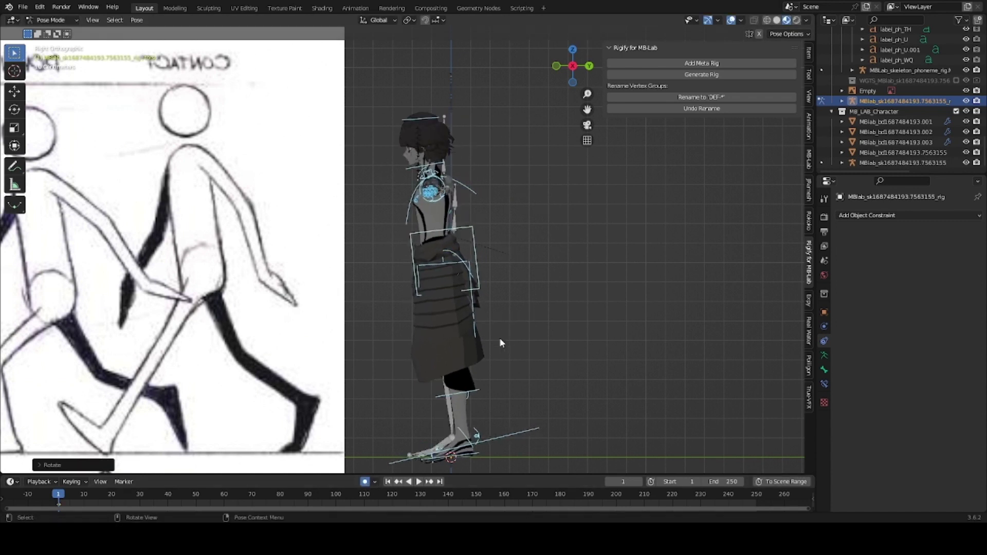
key("alt+a")
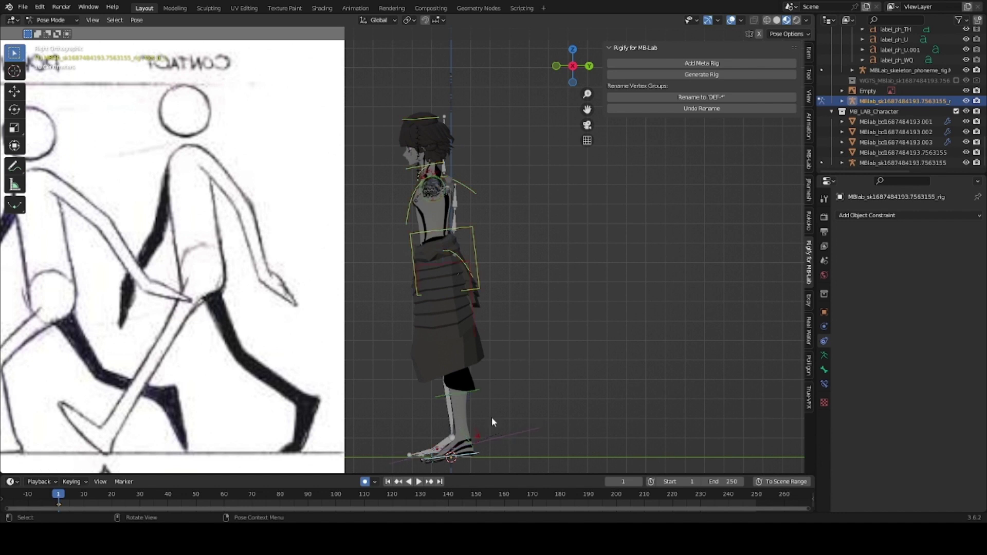
- Pull the rear foot back into a stride and tilt the front foot's toe upward
left_click_drag(478, 436, 369, 422)
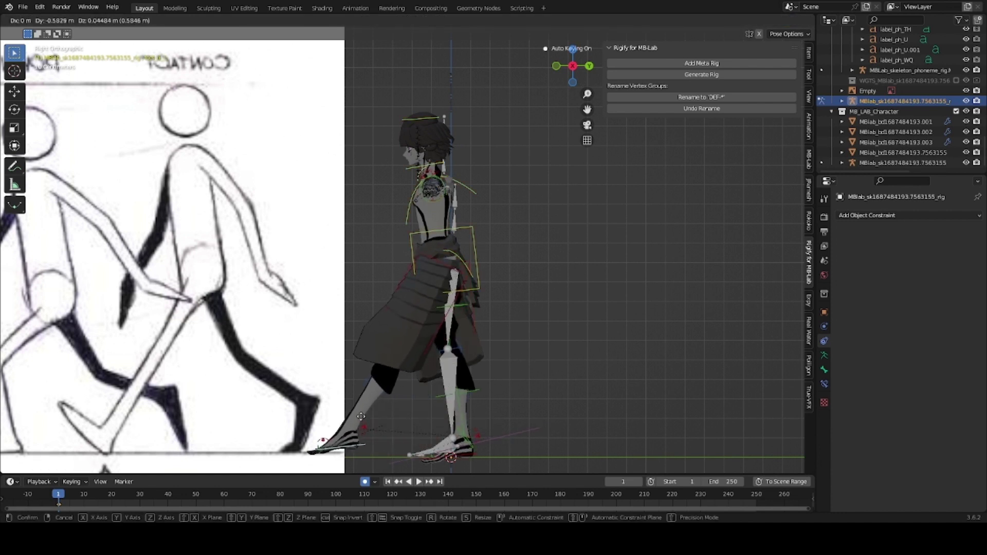
key("r")
left_click(390, 33)
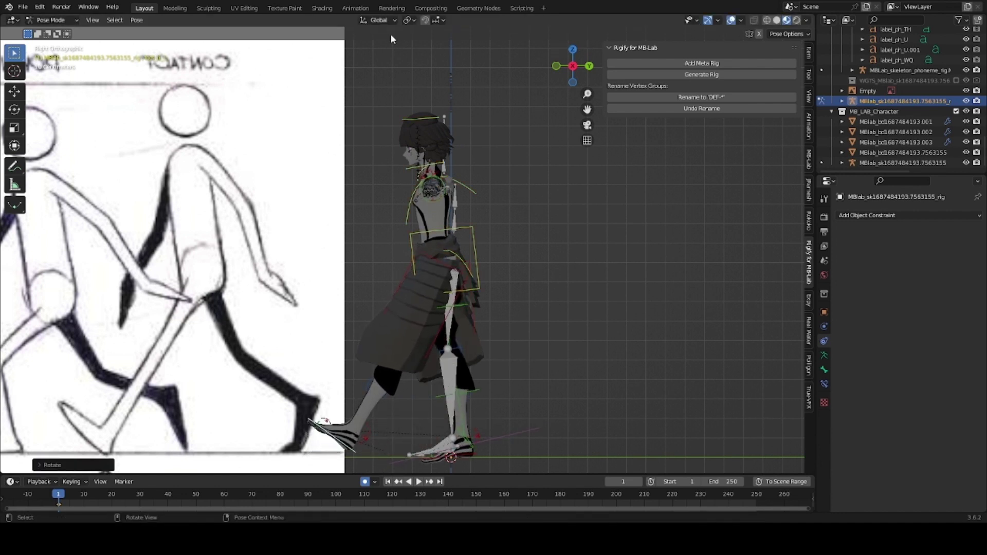
key("g")
left_click(405, 36)
key("r")
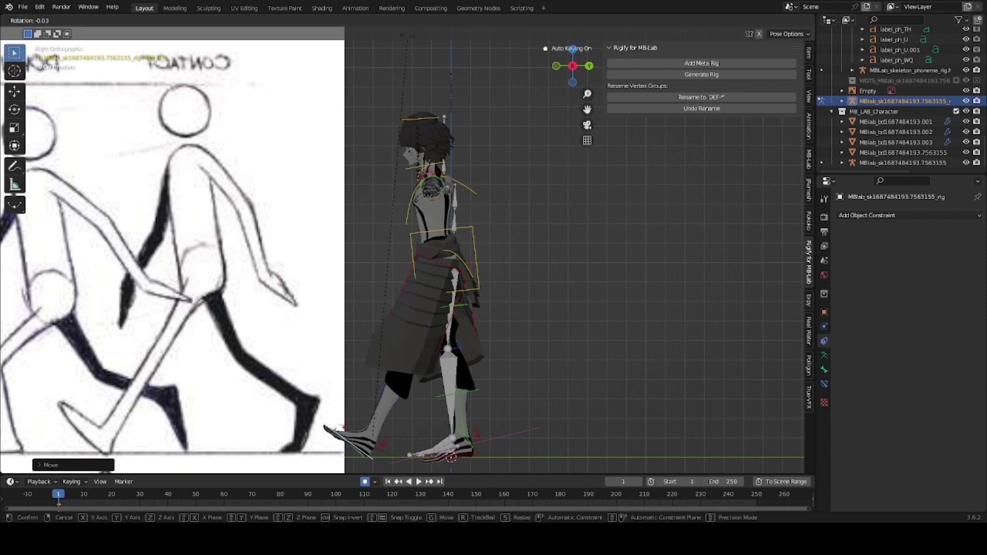
left_click(438, 454)
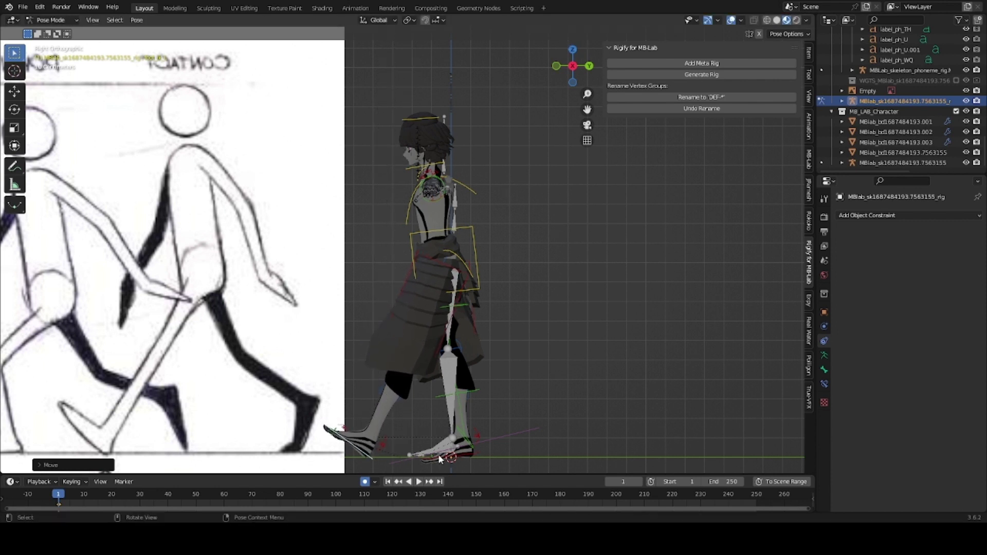
key("r")
left_click(479, 453)
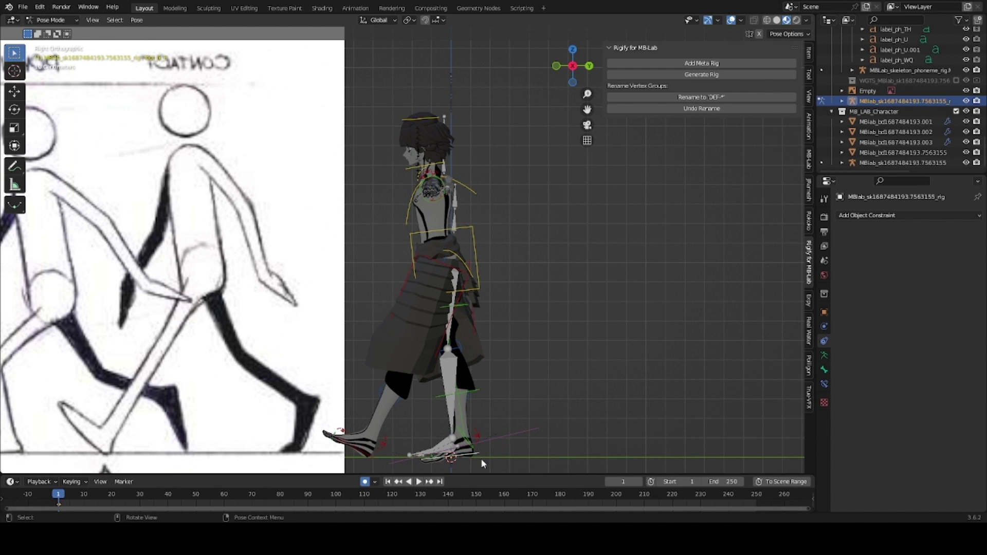
- Place the other foot toe-down, refine the front foot's rotation, and enlarge the timeline
key("g")
left_click(553, 448)
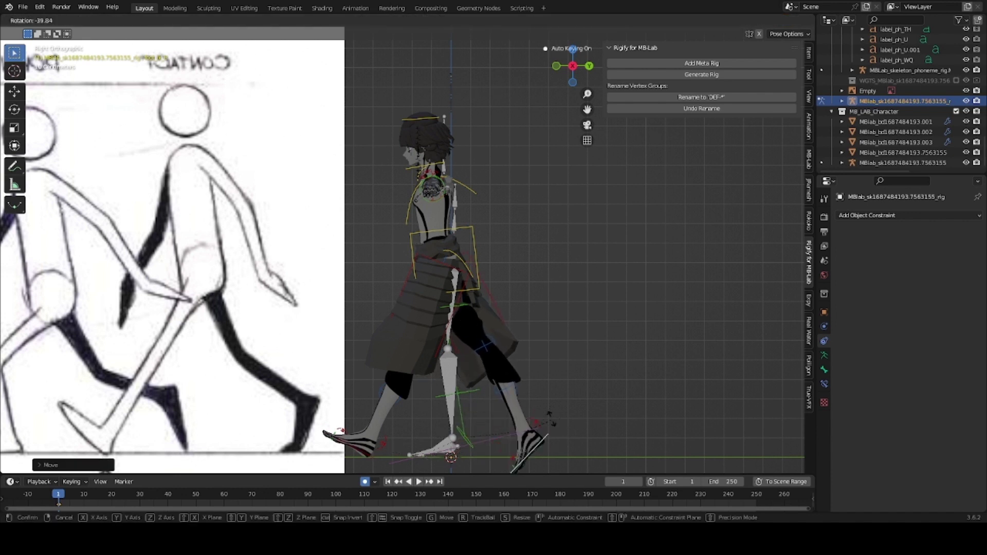
key("r")
left_click(546, 415)
key("g")
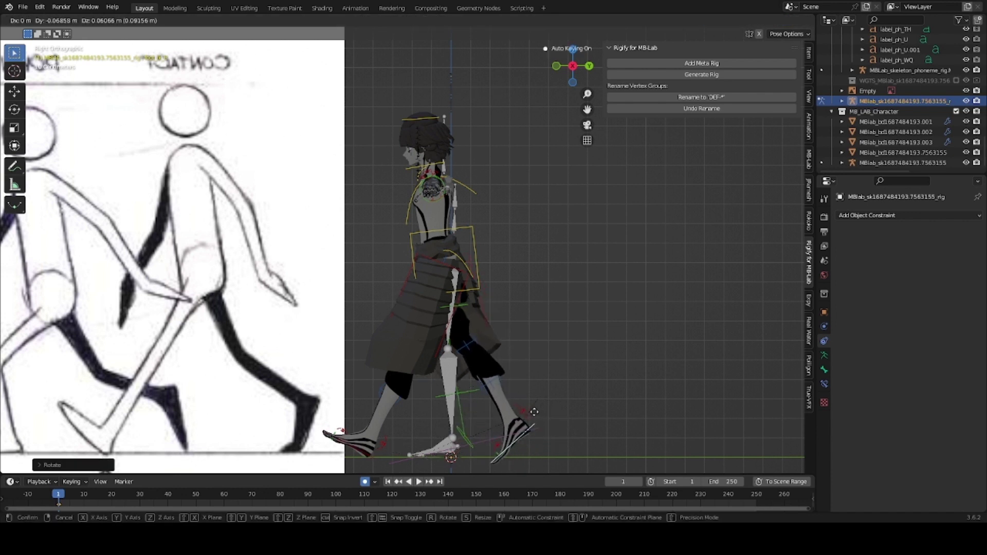
left_click(534, 412)
left_click(505, 455)
key("r")
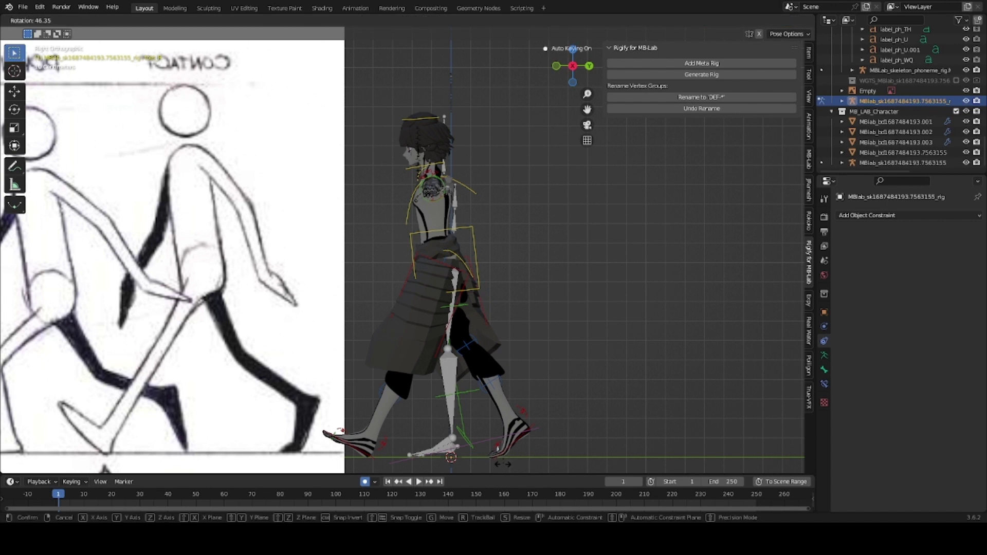
left_click(501, 464)
left_click_drag(462, 475, 462, 421)
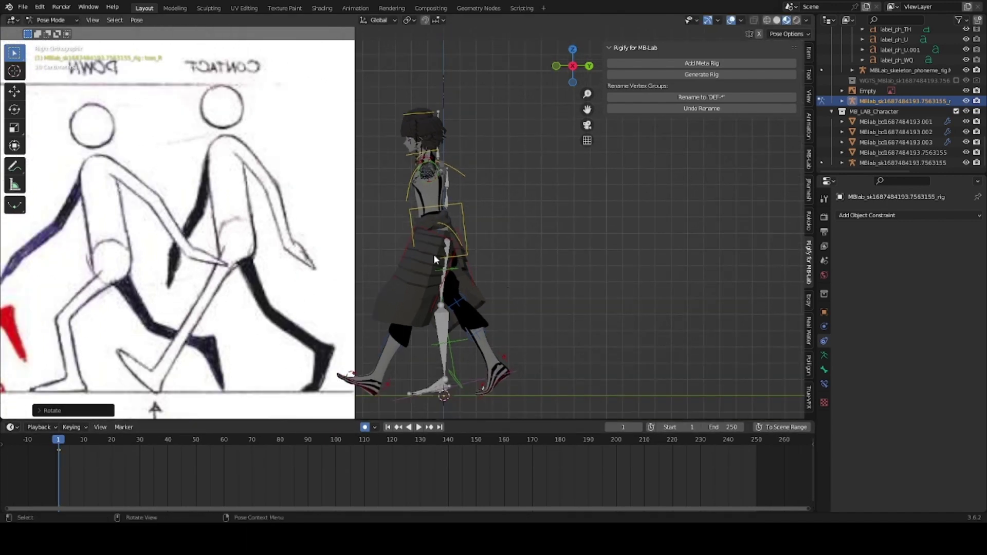
- Check the pose from front and side views, then move one hand forward
key("KP_1")
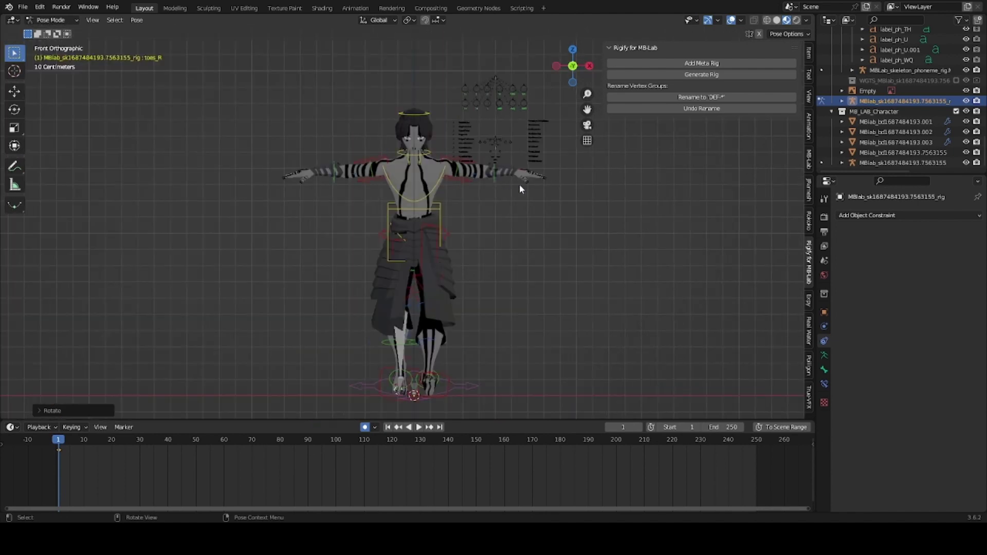
key("KP_3")
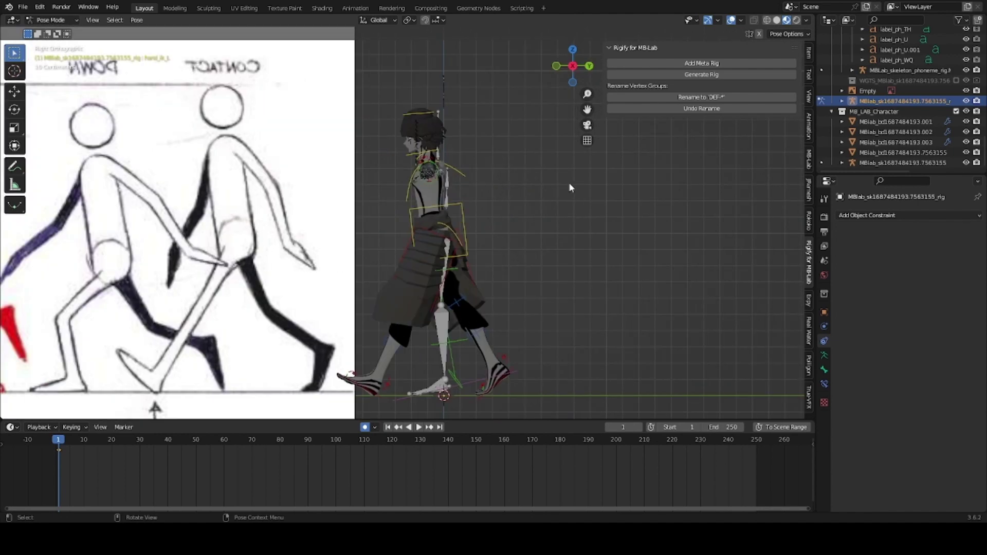
key("space")
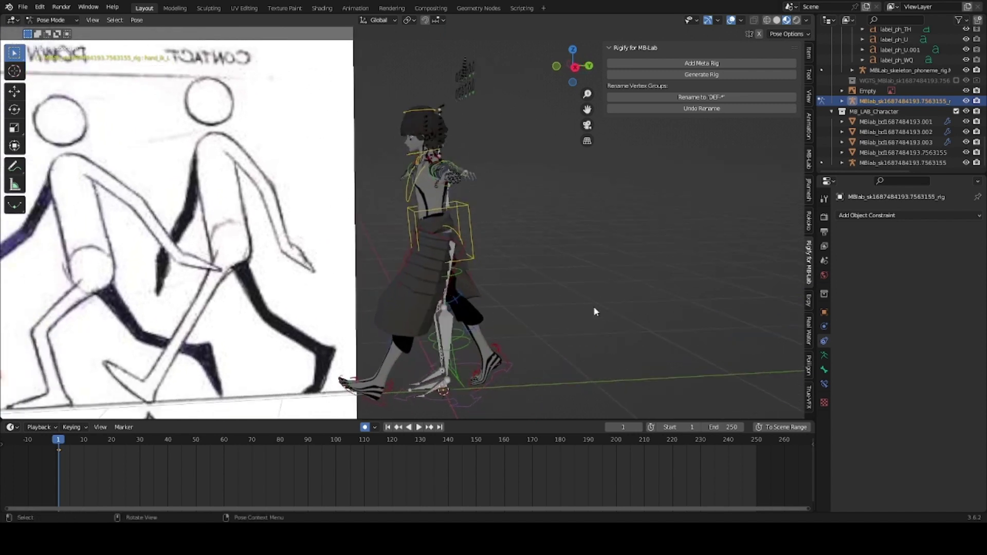
key("Escape")
key("g")
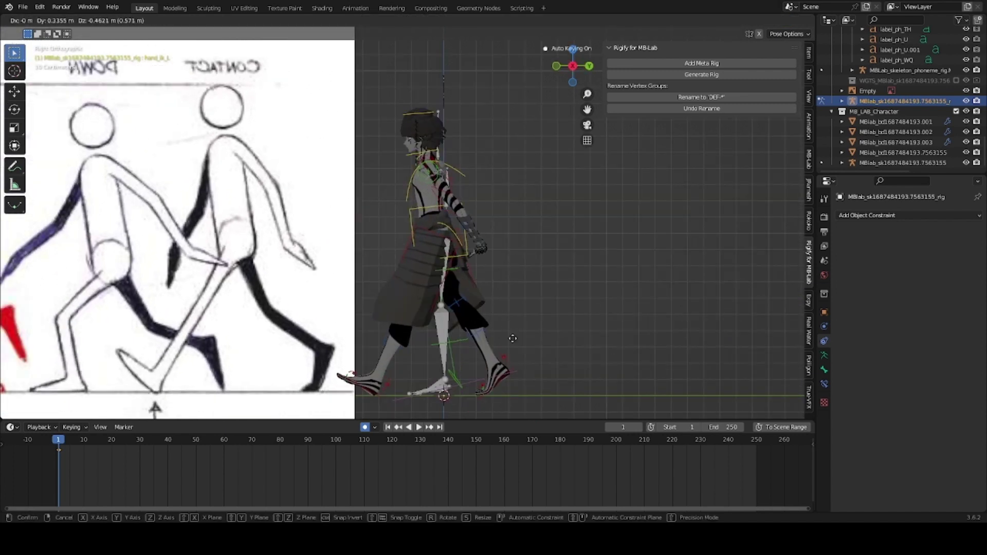
left_click(467, 276)
- In front view, lower and rotate the left hand
key("KP_1")
key("g")
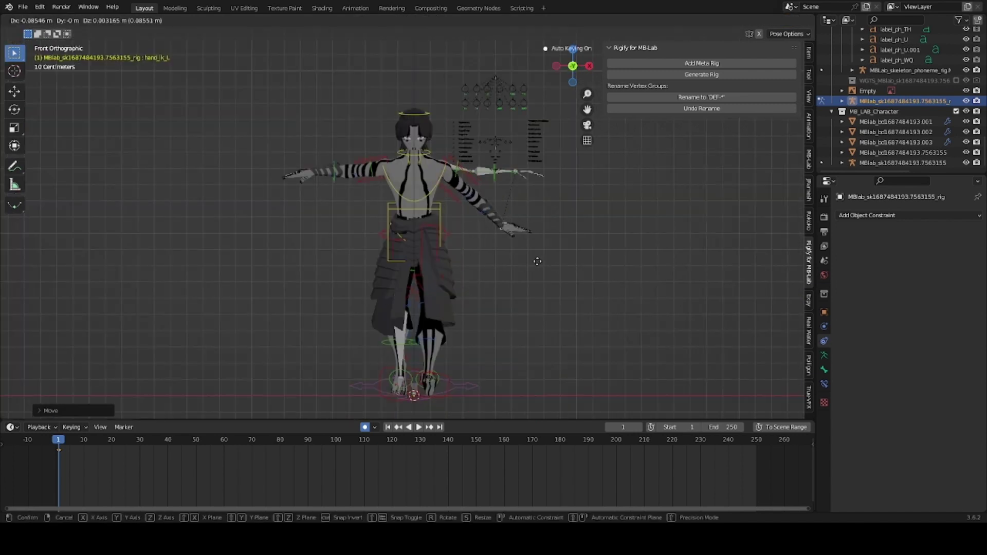
left_click(496, 268)
key("r")
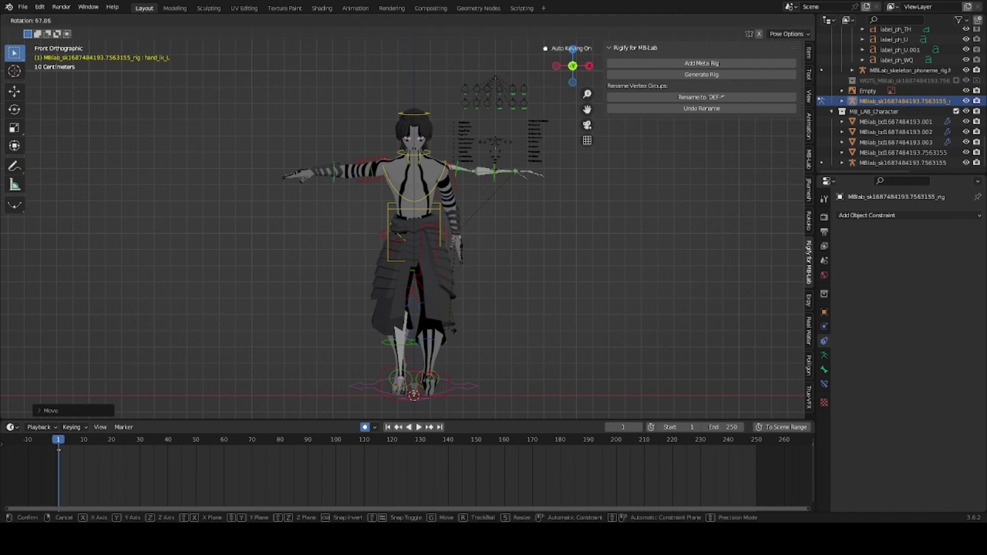
left_click(457, 320)
- Lower and rotate the right hand control
left_click(319, 173)
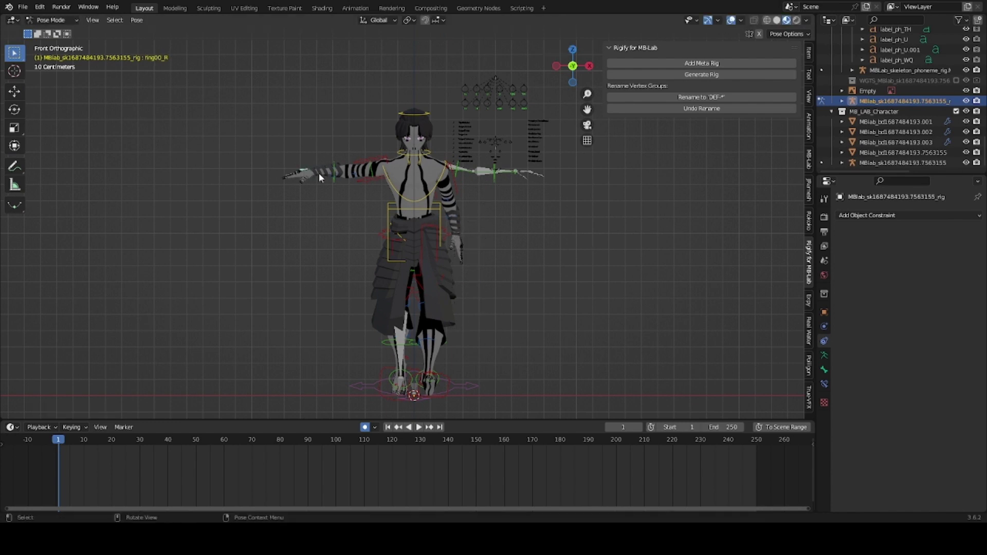
left_click(312, 175)
scroll(316, 171, "up", 4)
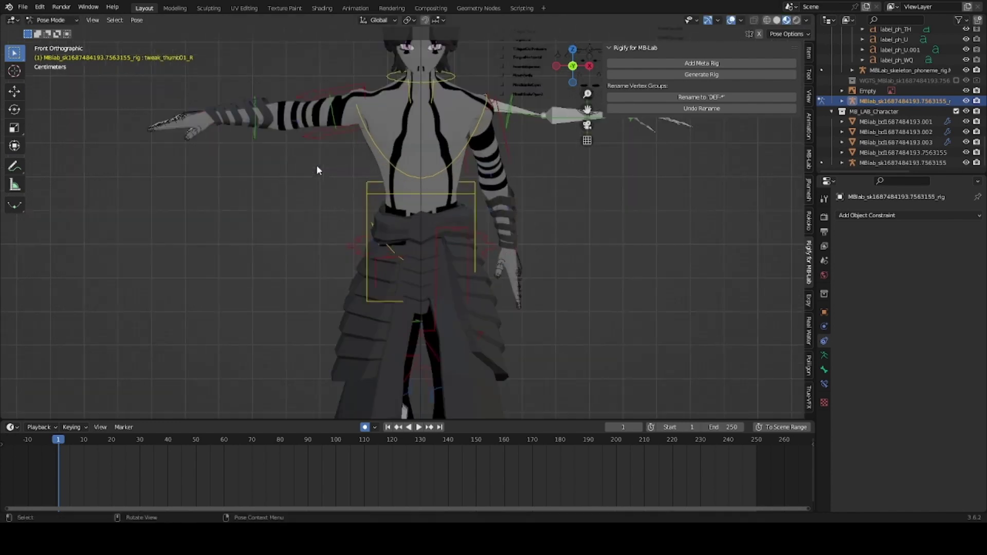
left_click(215, 128)
key("g")
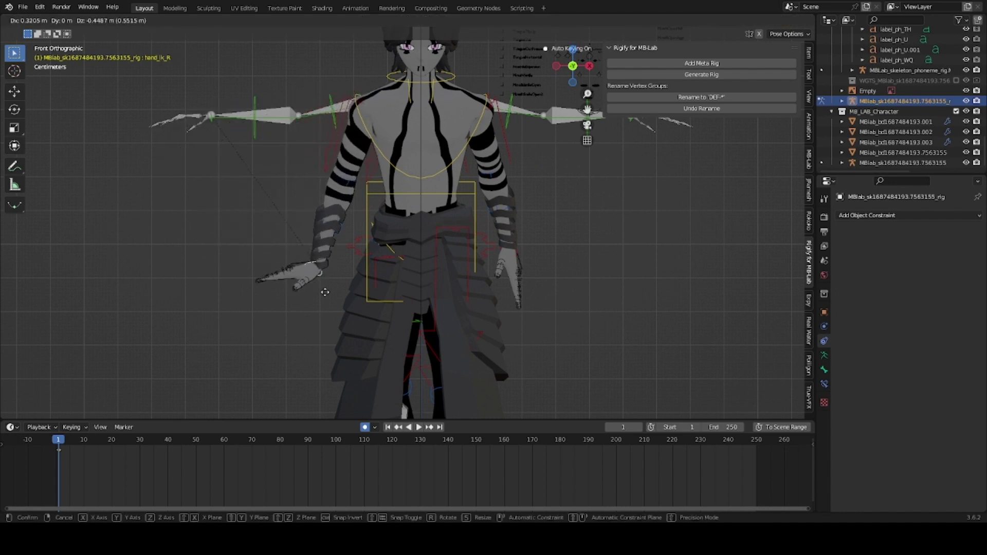
left_click(326, 294)
key("r")
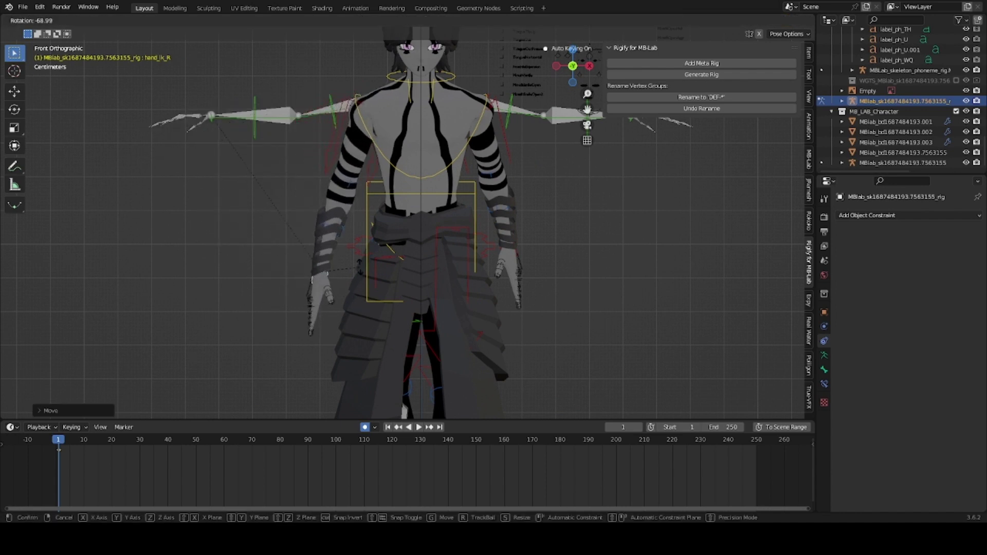
left_click(354, 274)
- In side view, swing the hand backward and rotate it to match the reference
key("KP_3")
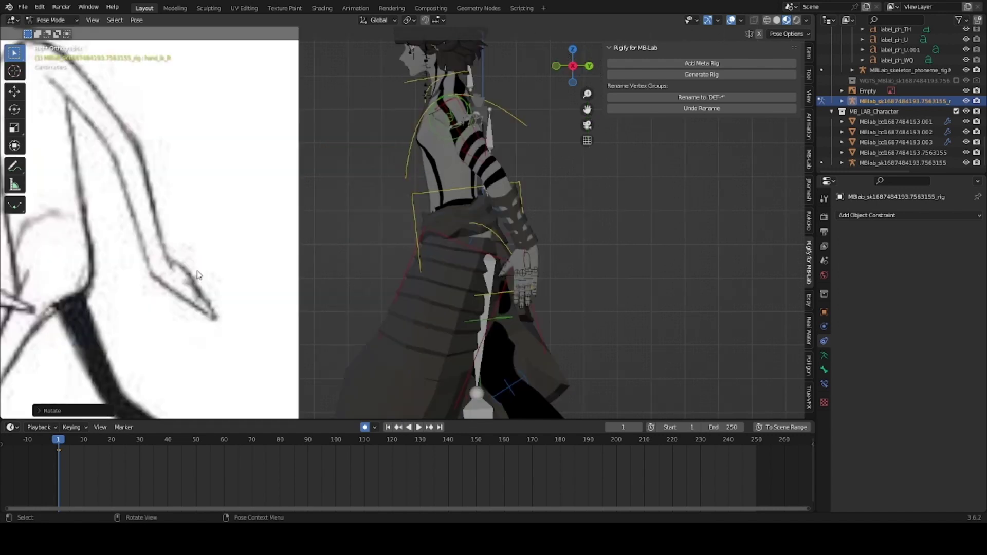
key("g")
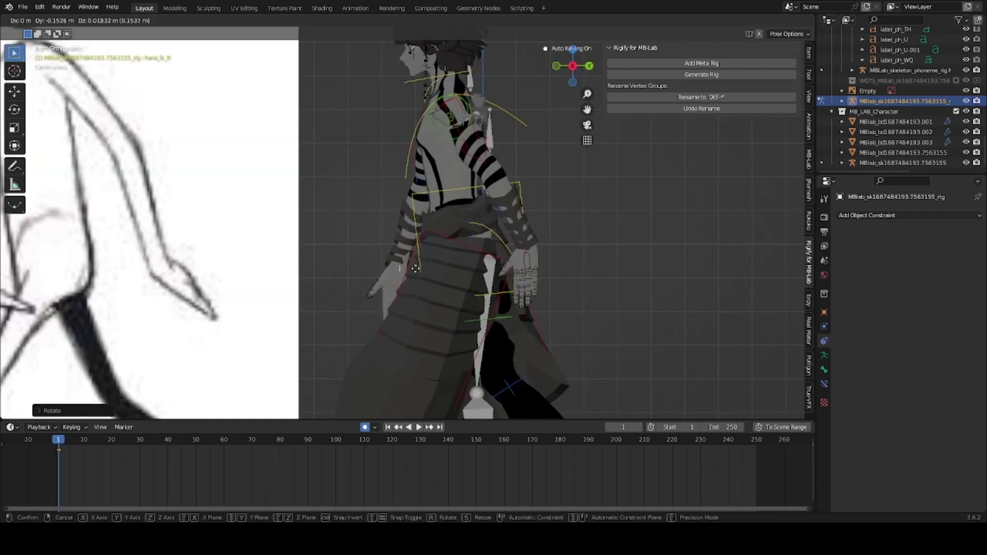
left_click(416, 268)
key("r")
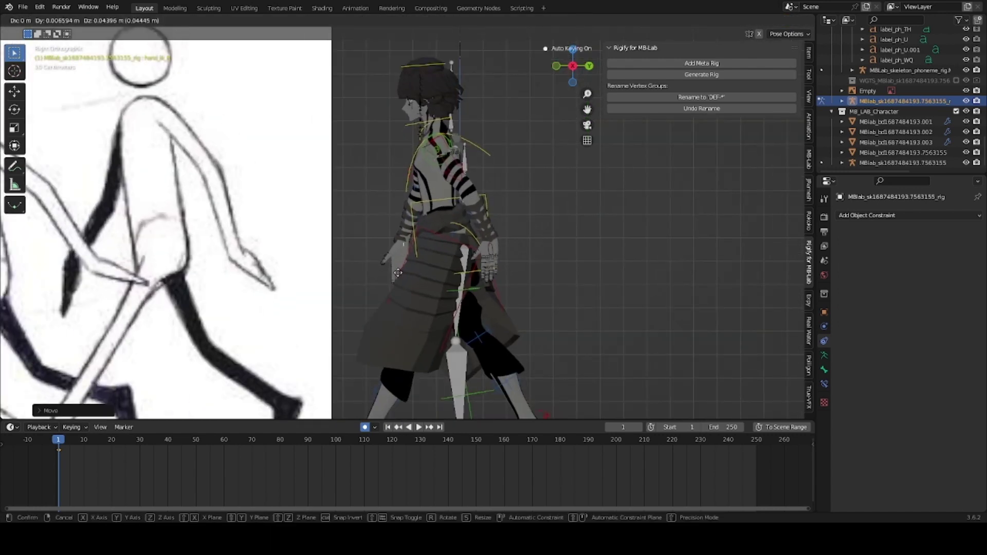
left_click(522, 272)
left_click(490, 247)
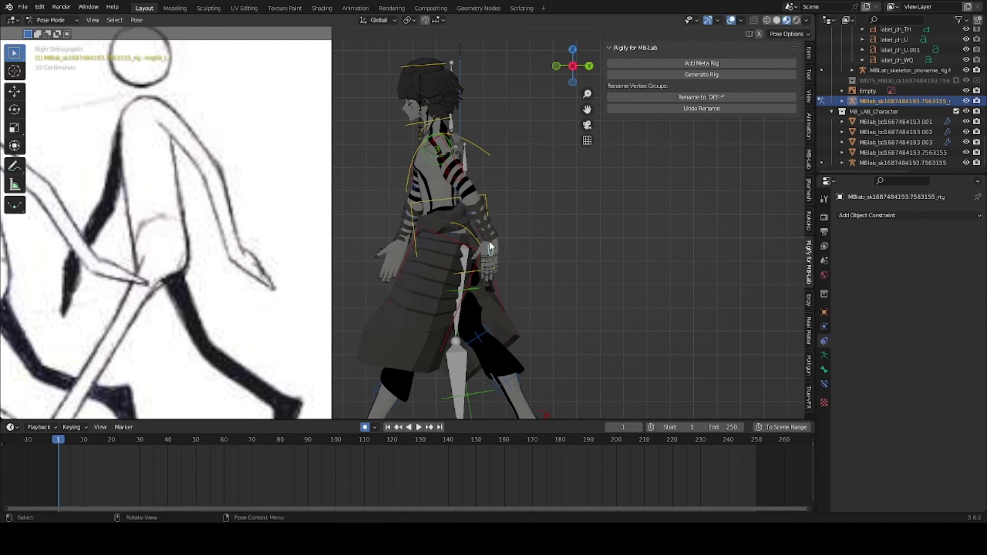
scroll(581, 263, "up", 4)
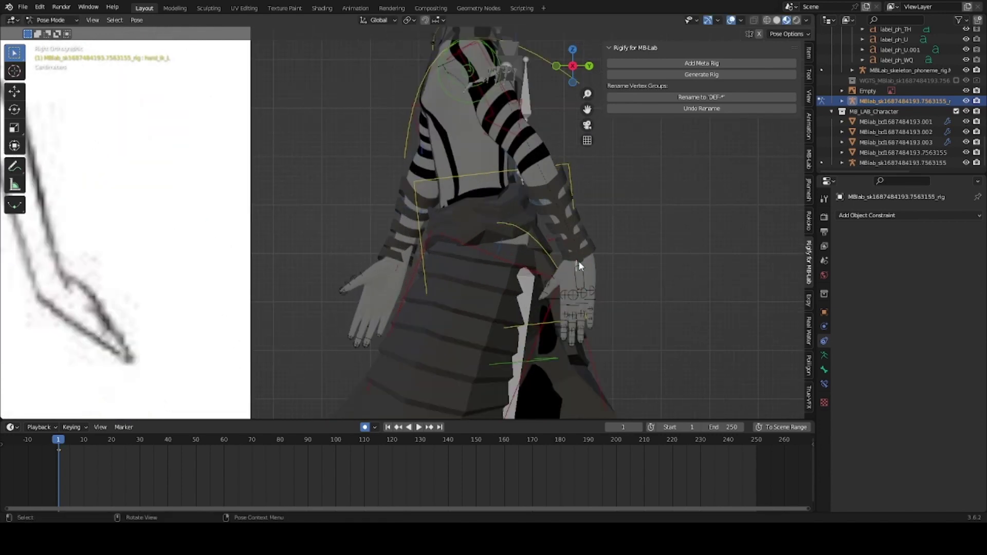
key("r")
left_click(659, 252)
scroll(604, 272, "down", 5)
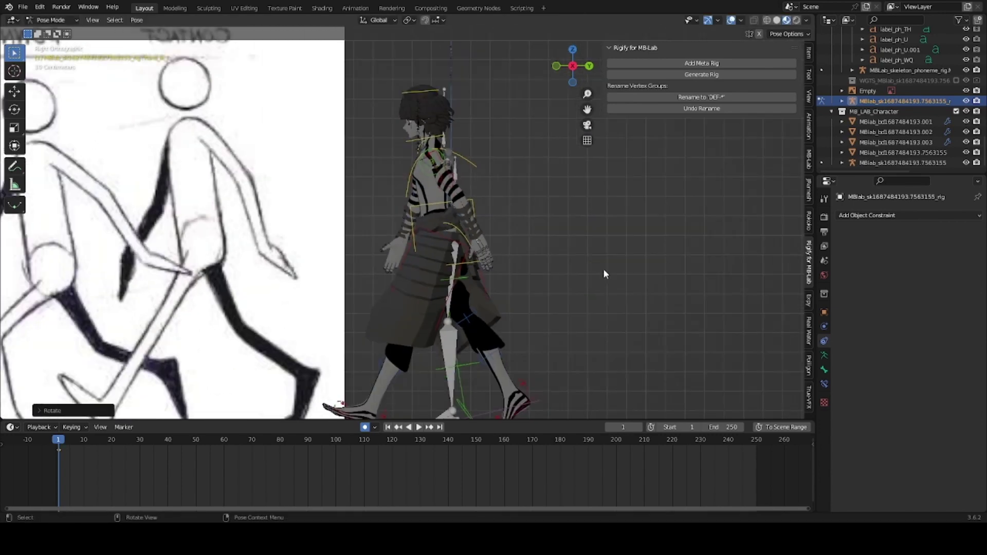
scroll(604, 270, "down", 1)
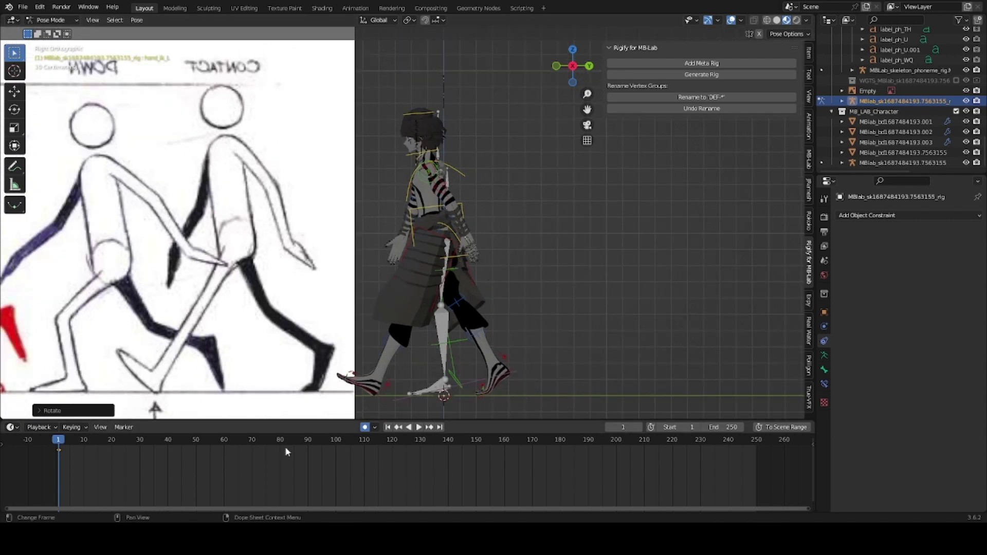
- Key the contact pose at frame 1, copy the full pose, and go to frame 50
key("i")
left_click_drag(53, 443, 69, 442)
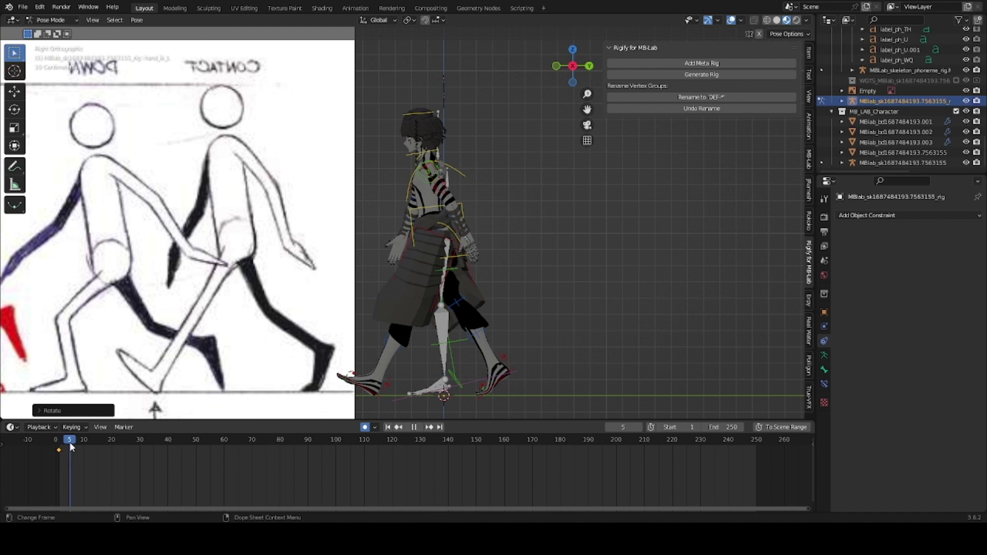
left_click(59, 444)
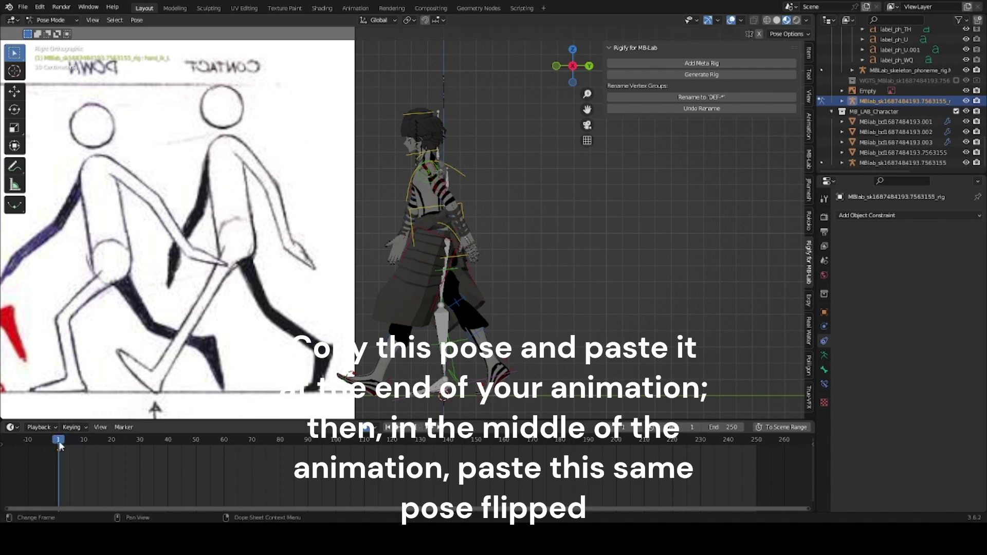
key("a")
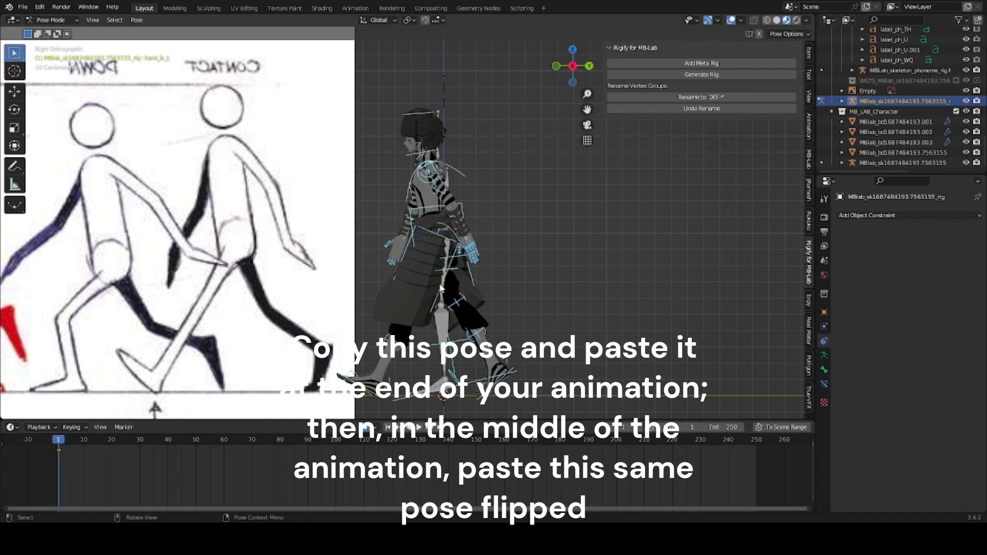
left_click(137, 20)
left_click(173, 124)
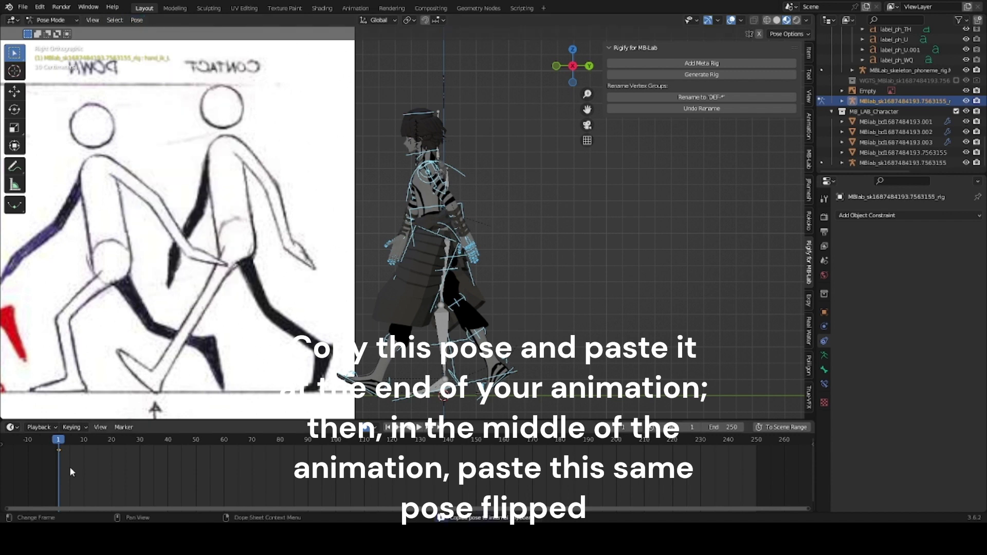
key("Right")
left_click_drag(90, 443, 196, 444)
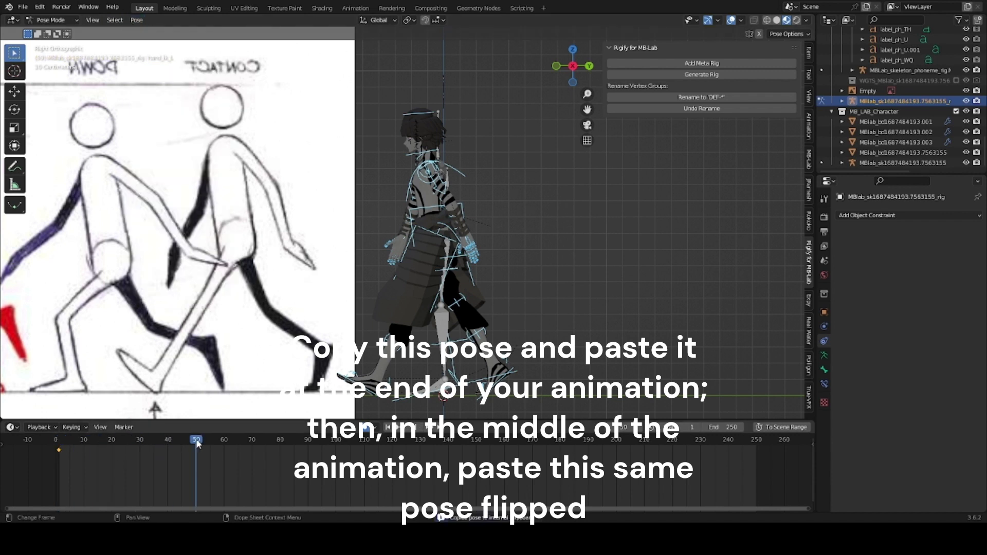
- Paste the copied contact pose at frame 50 and select the first keyframe
left_click(137, 20)
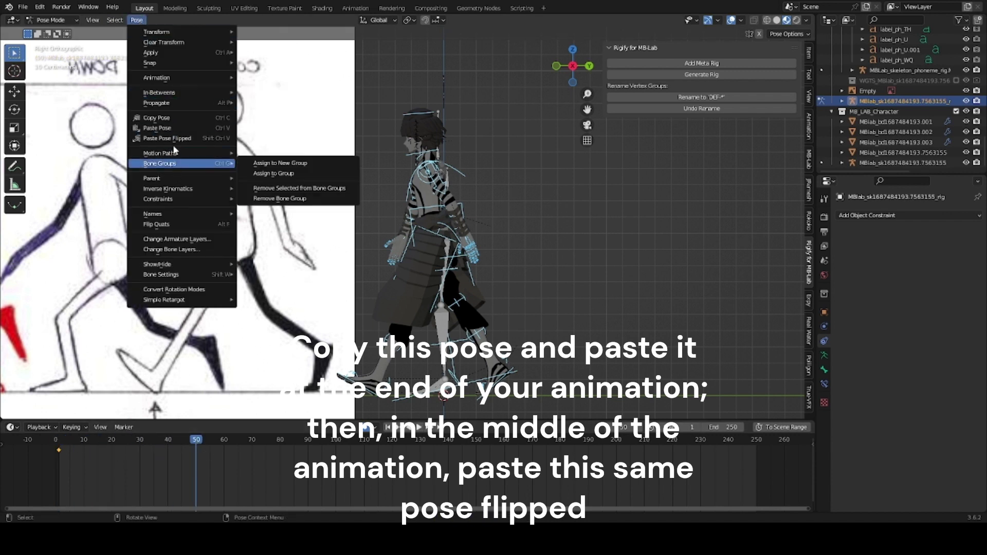
left_click(168, 130)
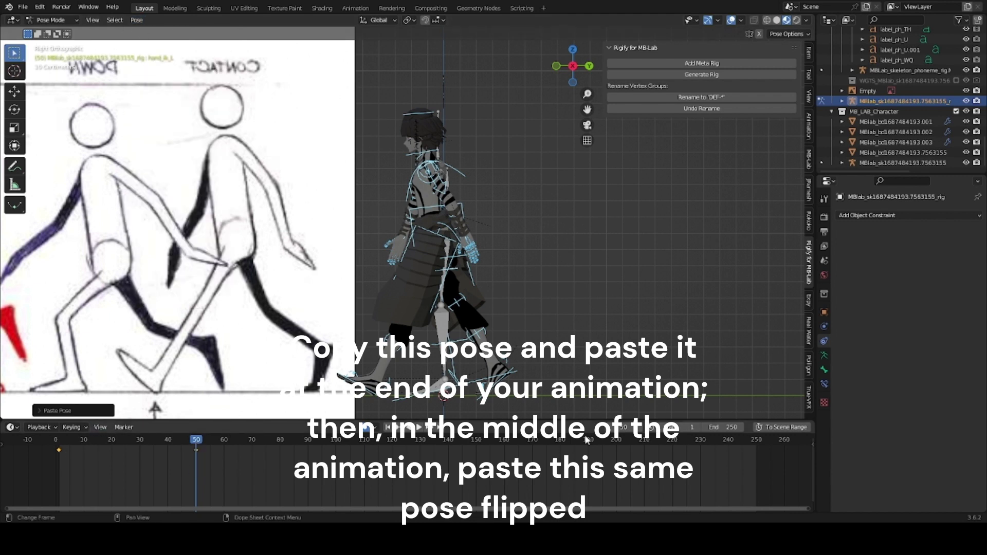
left_click(59, 451)
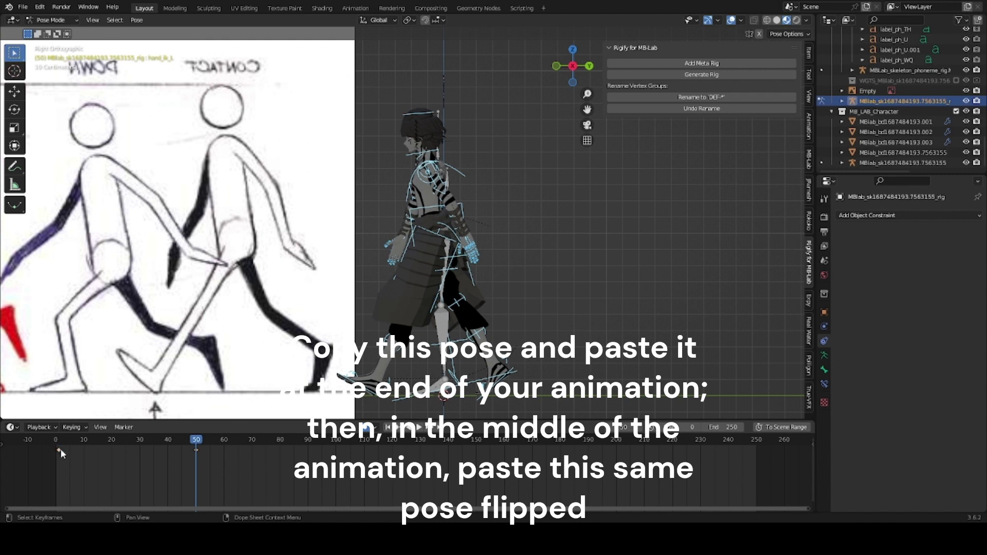
- Move the first keyframe to frame 0 and paste the pose flipped at frame 25
key("g")
left_click(96, 461)
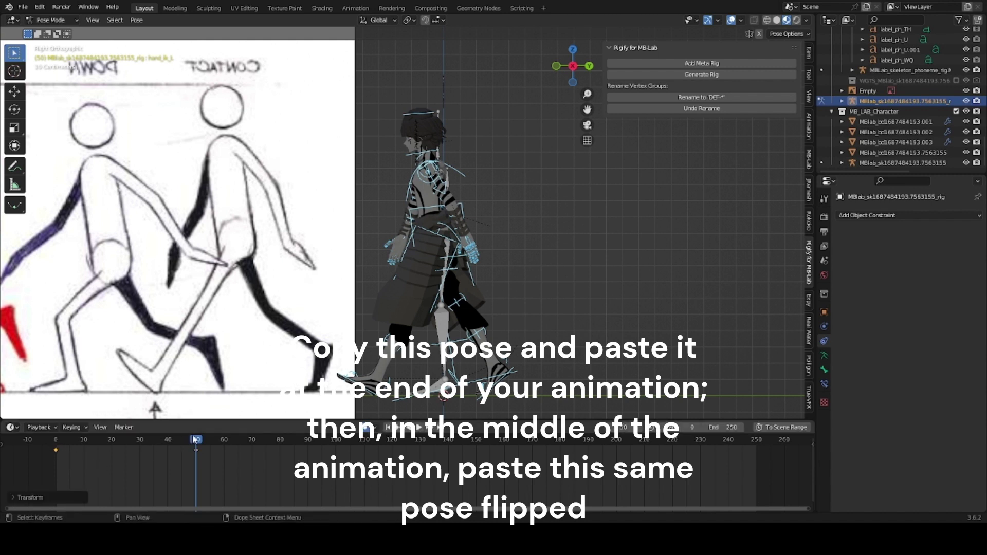
left_click_drag(190, 447, 126, 454)
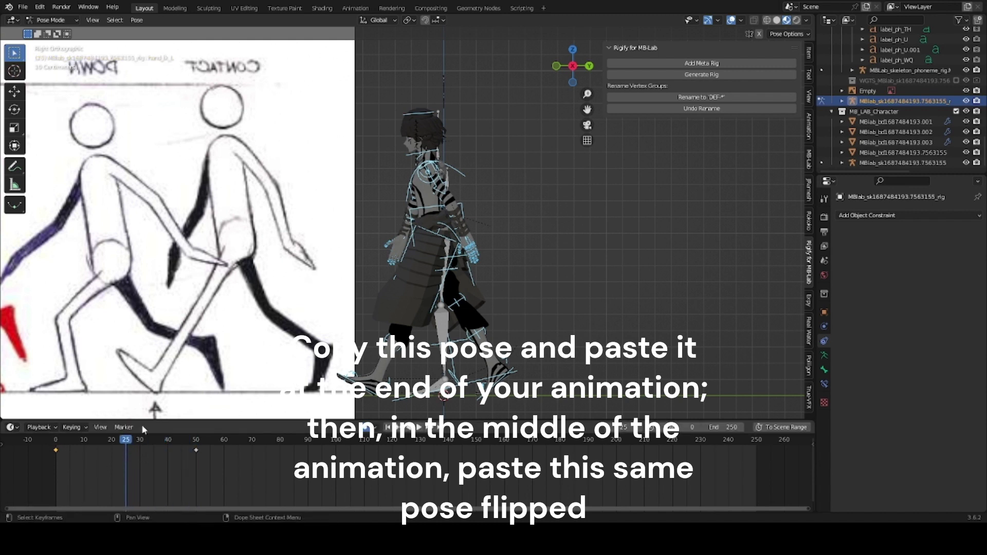
left_click(137, 20)
left_click(174, 139)
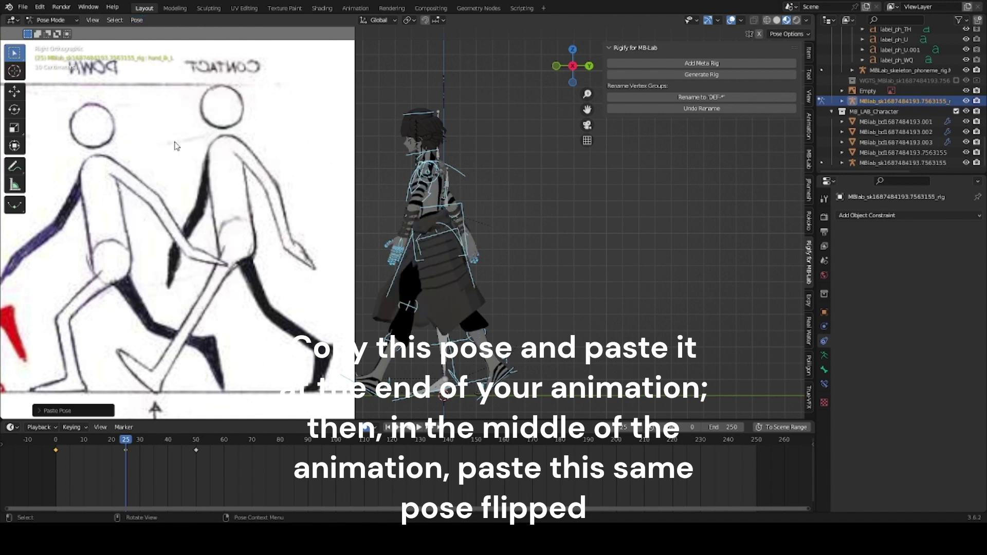
- Play the cycle to check the step, then scrub back to about frame 5
key("space")
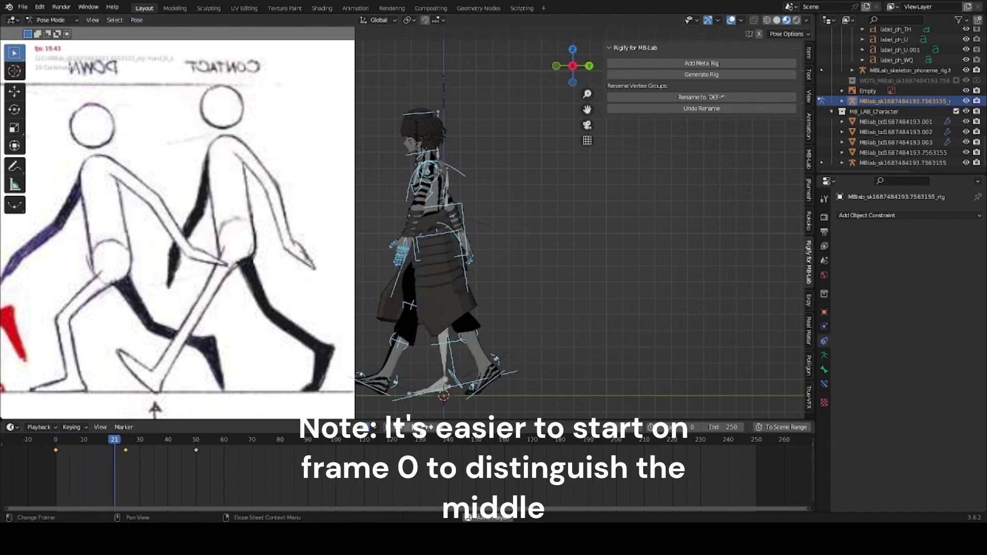
key("space")
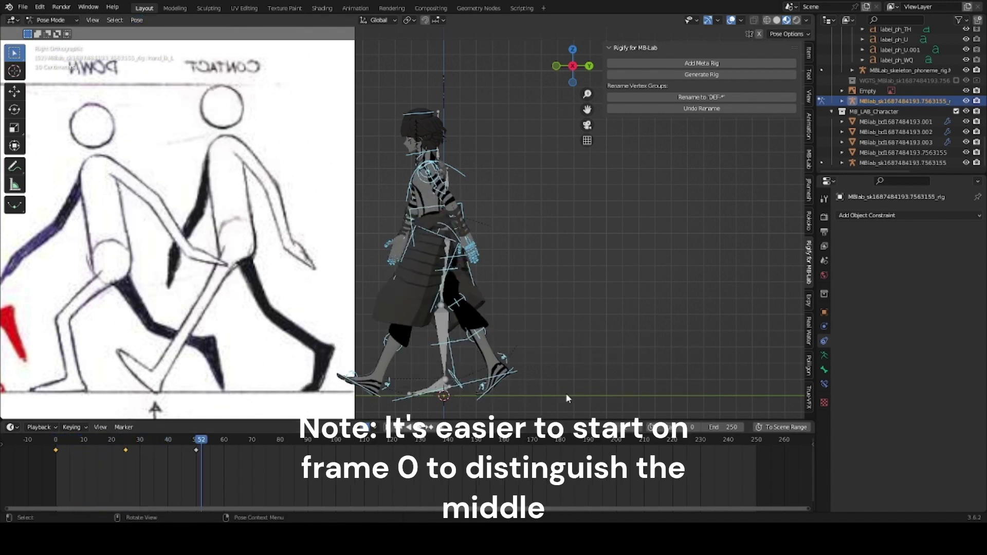
left_click_drag(199, 439, 71, 445)
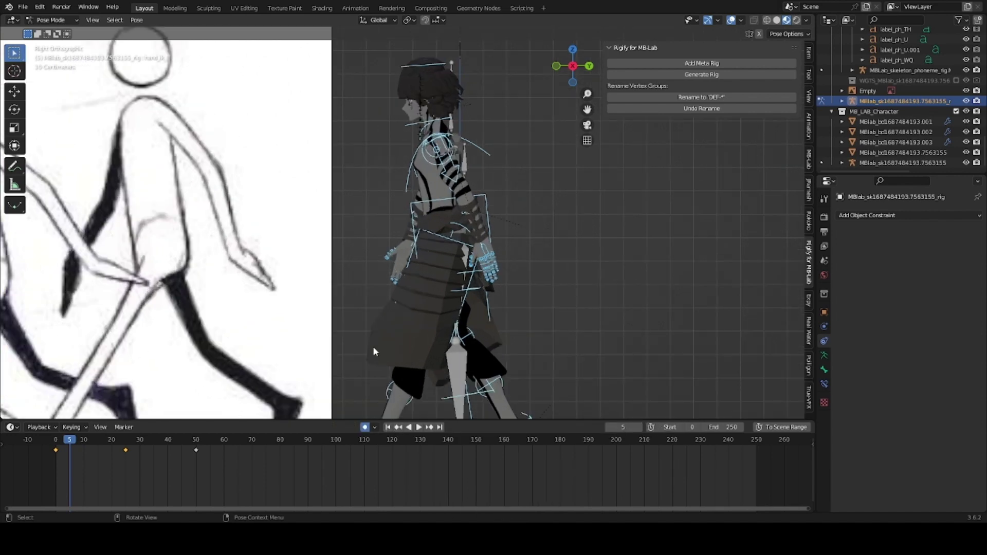
- At frame 5, move and rotate the first foot IK control into the down pose
middle_click_drag(372, 342, 512, 276, "shift")
scroll(512, 291, "up", 1)
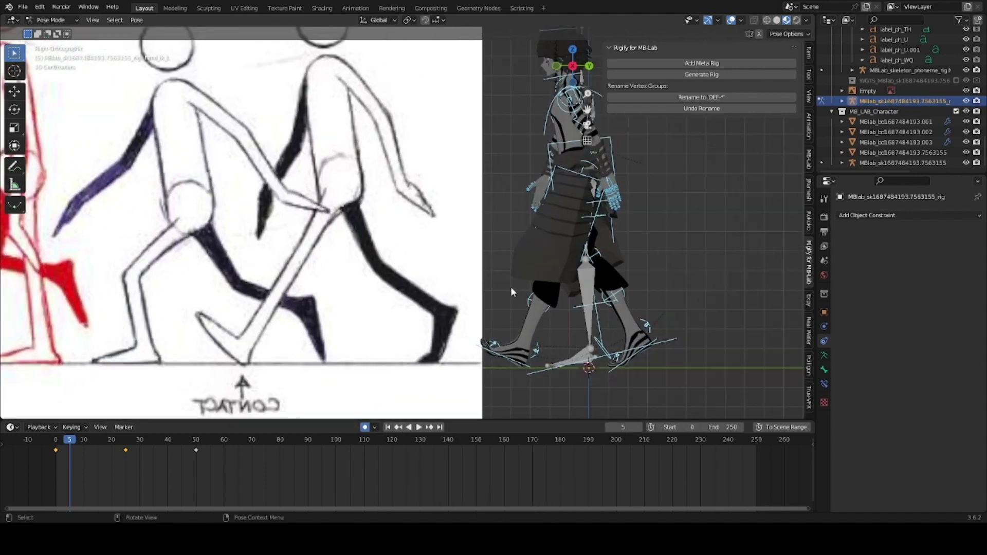
left_click(498, 360)
scroll(540, 371, "up", 2)
scroll(560, 377, "down", 1)
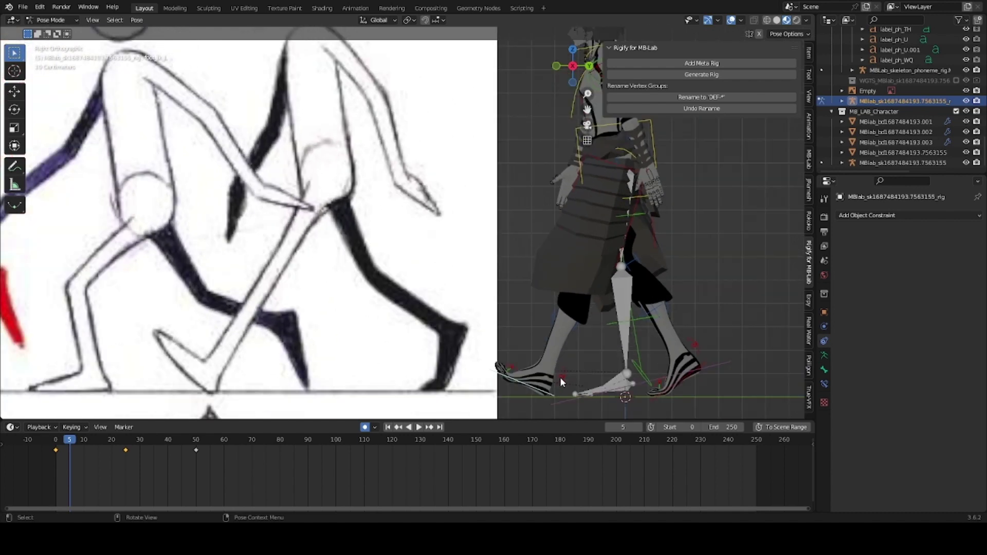
key("g")
left_click(573, 378)
key("r")
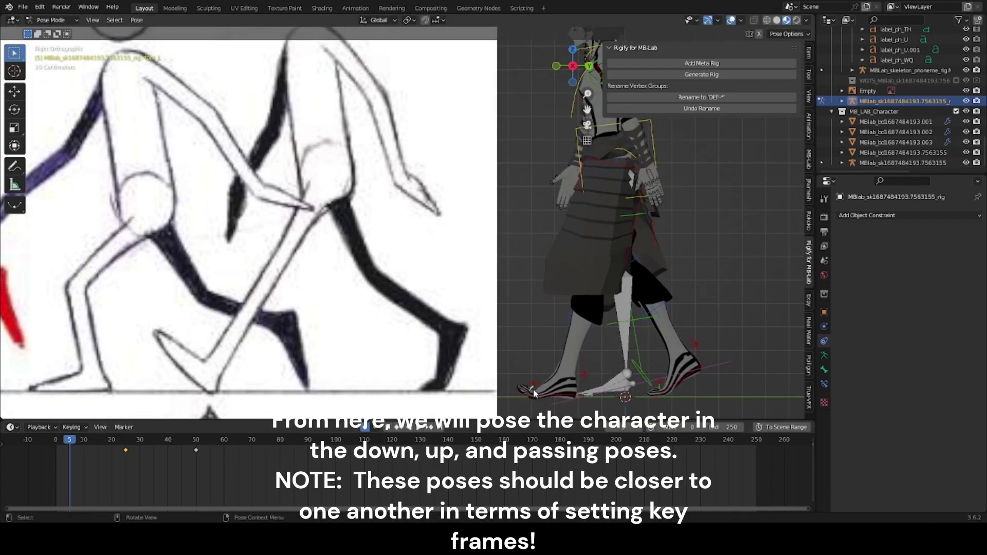
left_click(564, 360)
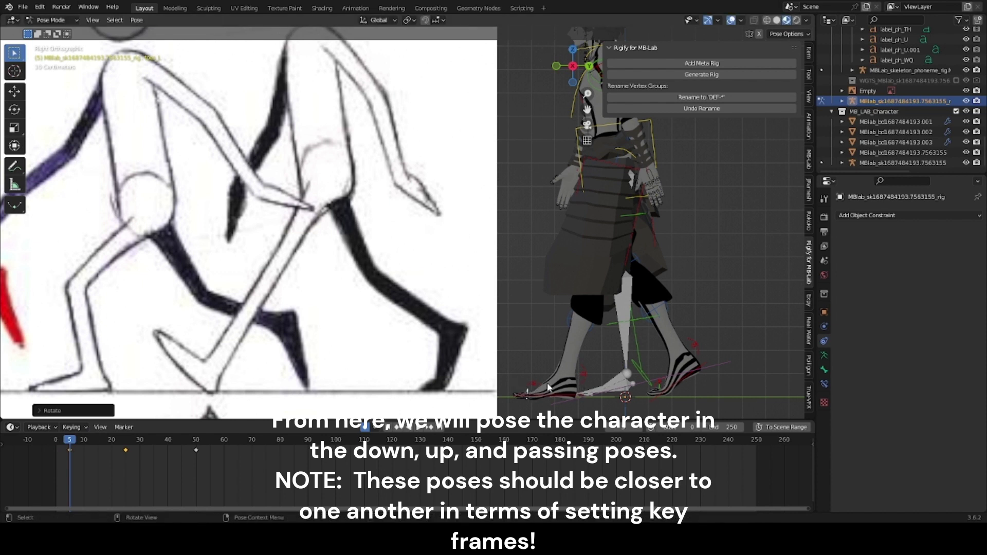
key("g")
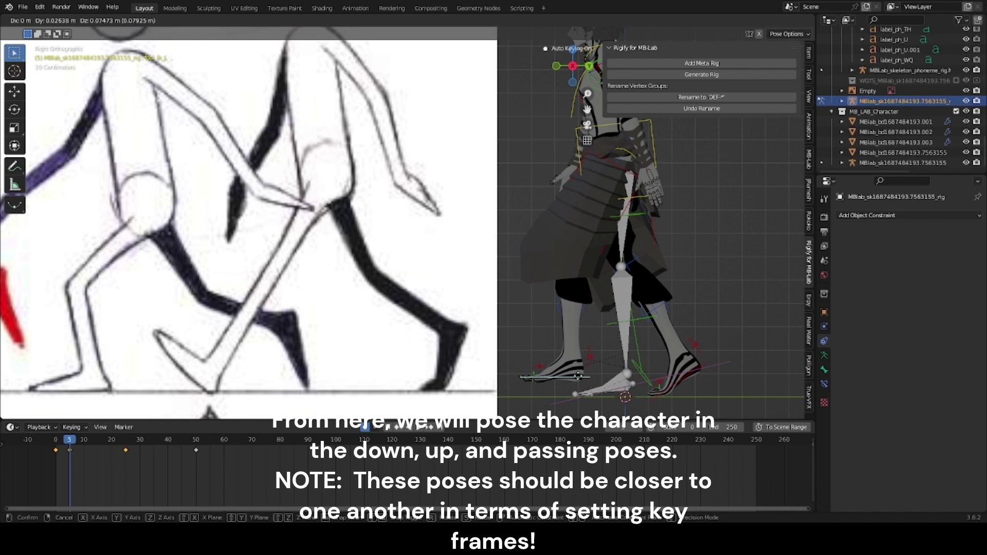
key("Escape")
- Reposition and rotate the right foot, then lower the body along Z
key("g")
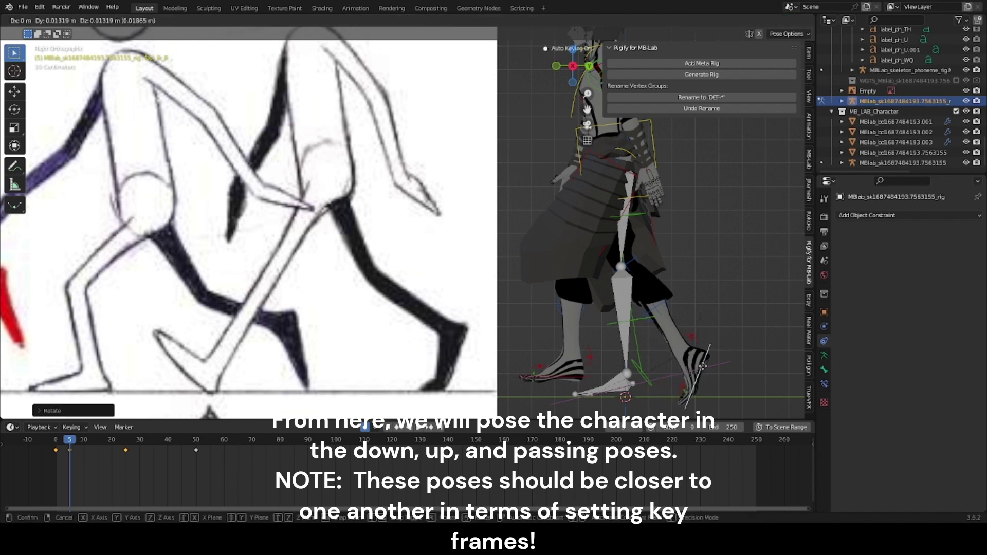
left_click(700, 366)
key("r")
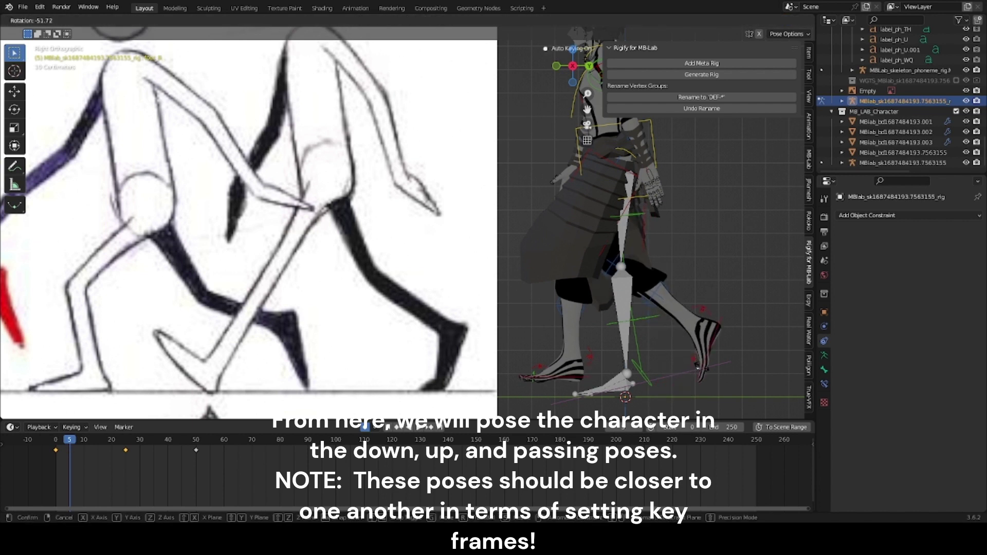
left_click(697, 366)
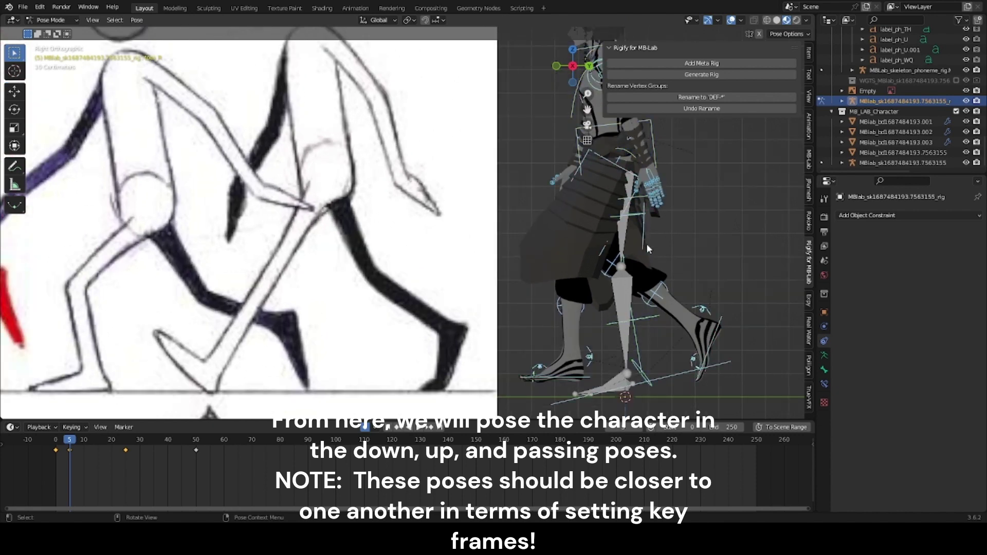
key("g")
key("z")
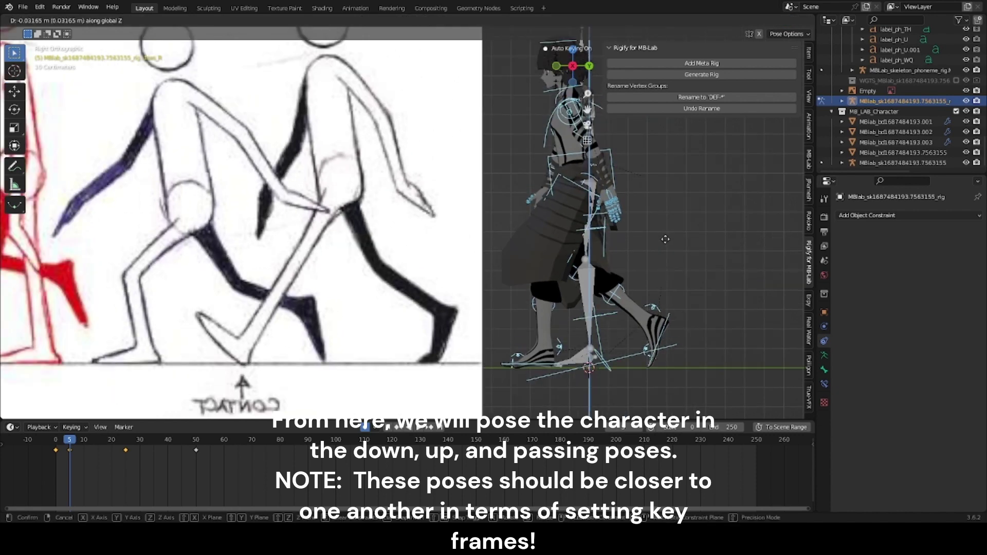
left_click(666, 241)
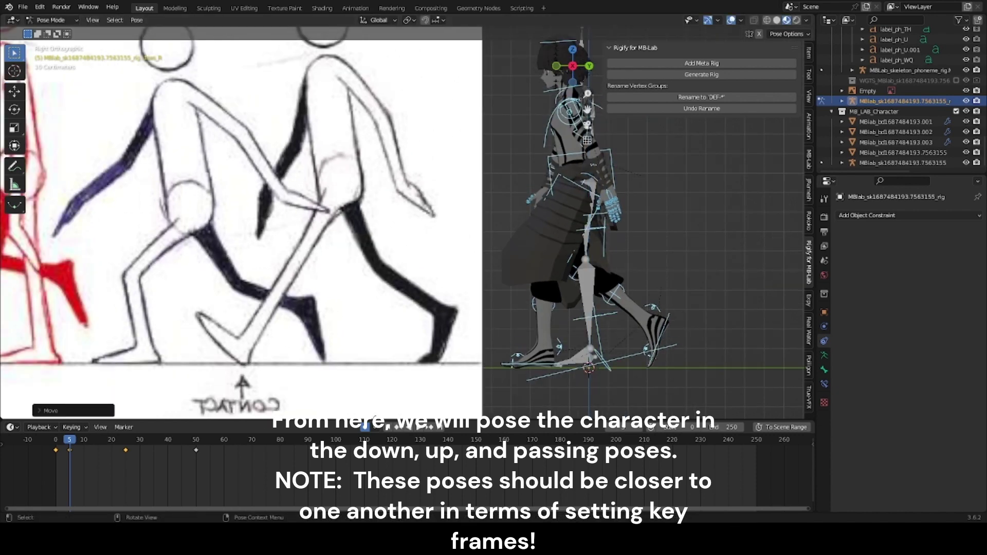
- Play the animation and step through frames 6 and 7 back to frame 5
left_click(387, 427)
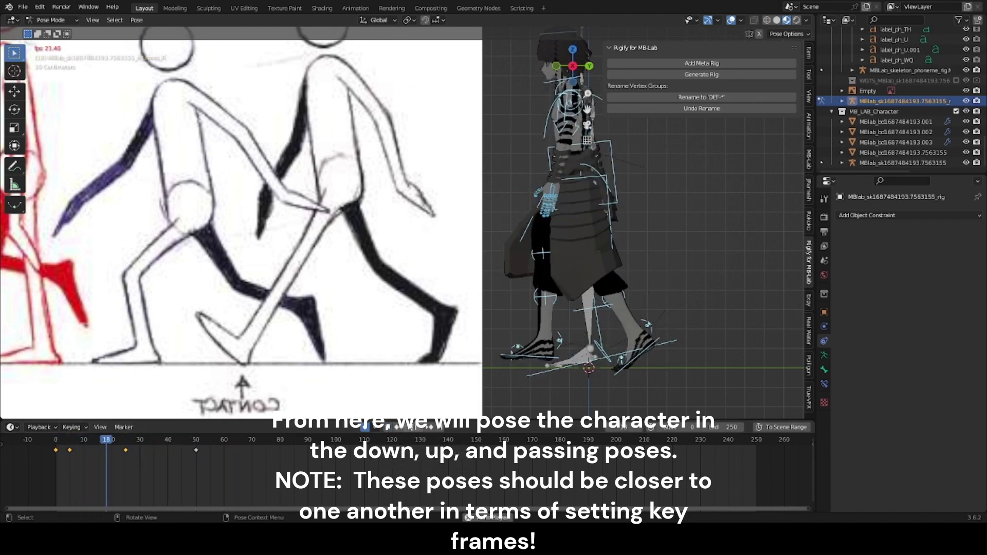
left_click(393, 430)
left_click(417, 431)
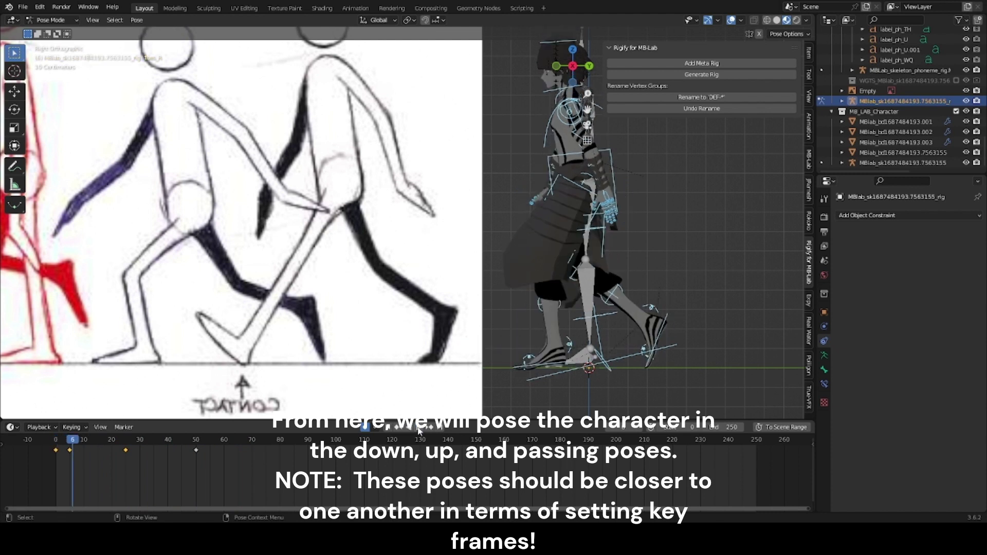
left_click(77, 441)
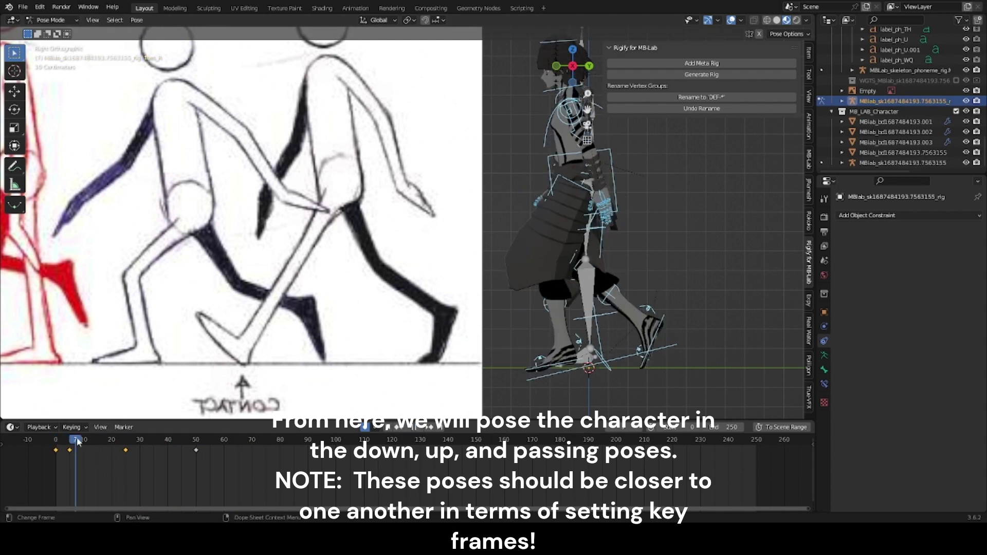
left_click_drag(77, 449, 84, 448)
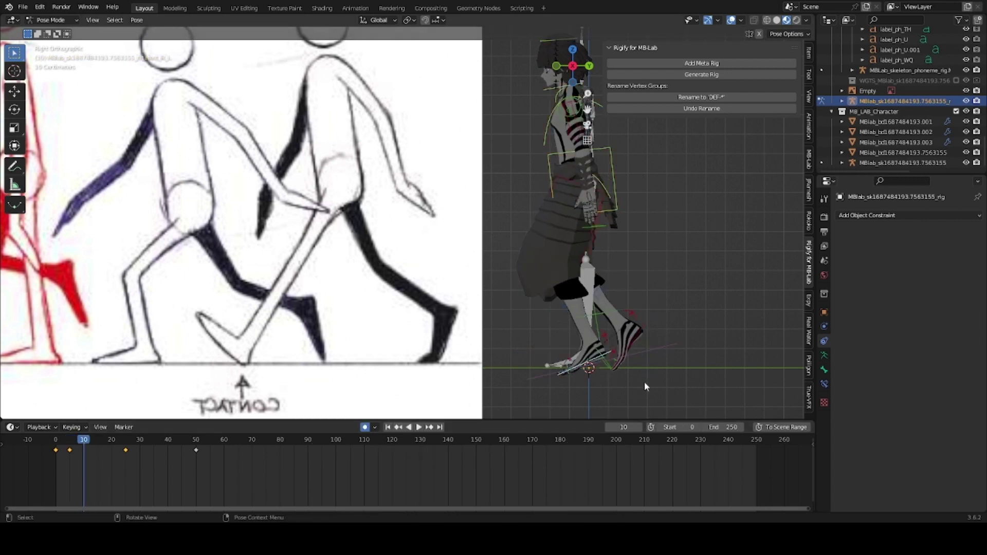
- Rotate and reposition the foot bone to refine the current pose
key("r")
left_click(357, 308)
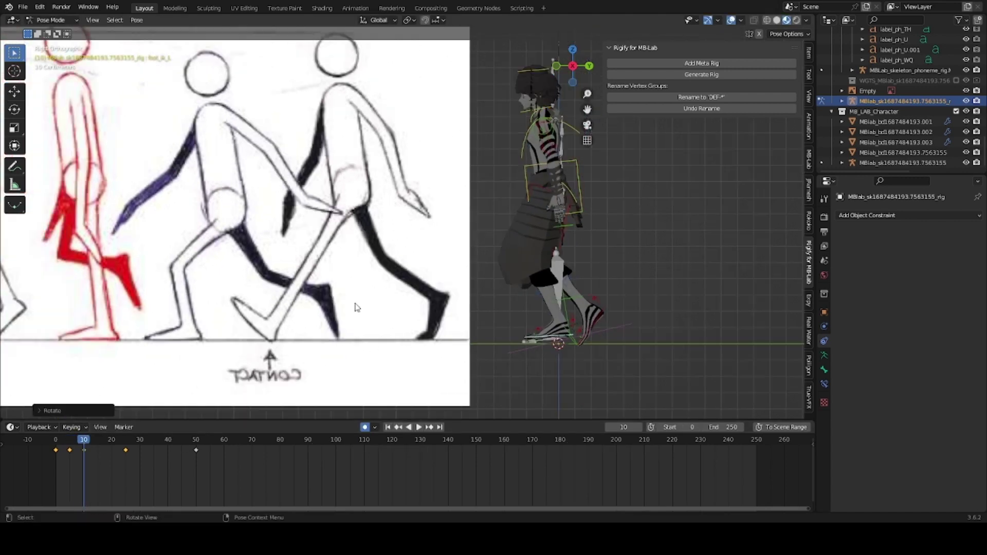
key("g")
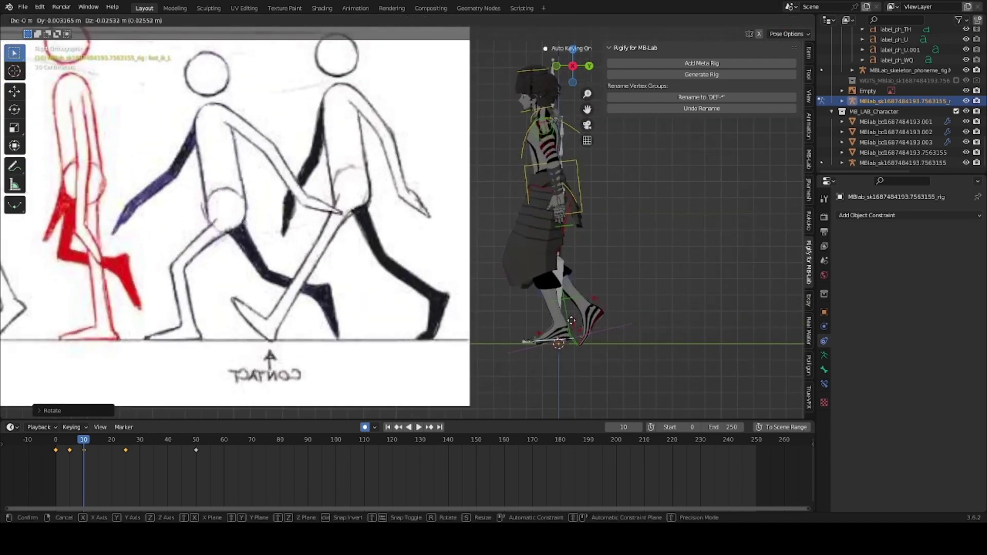
left_click(572, 322)
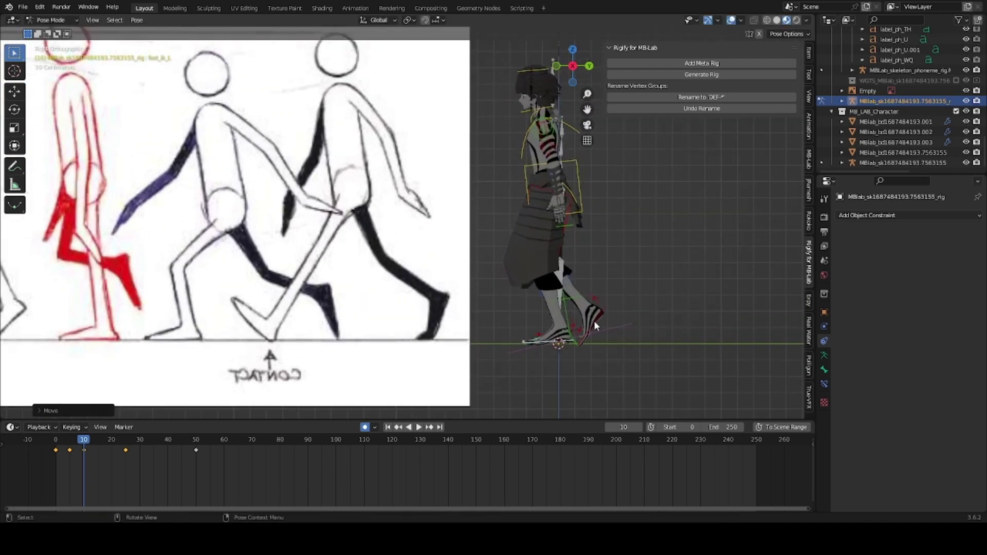
- Lift foot_ik_R upward at frame 10, then scrub the timeline to check the stride
left_click(596, 325)
key("g")
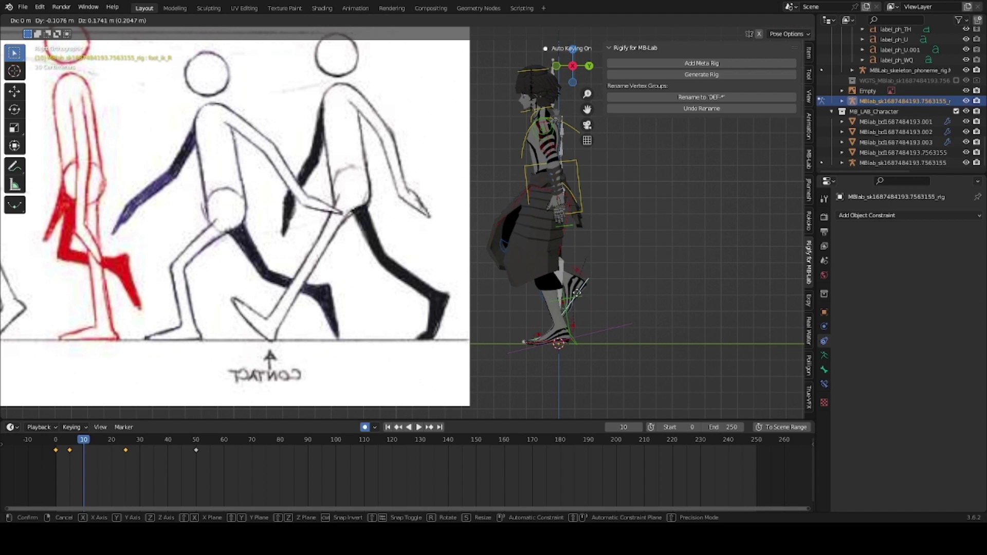
left_click(577, 291)
left_click_drag(85, 440, 129, 444)
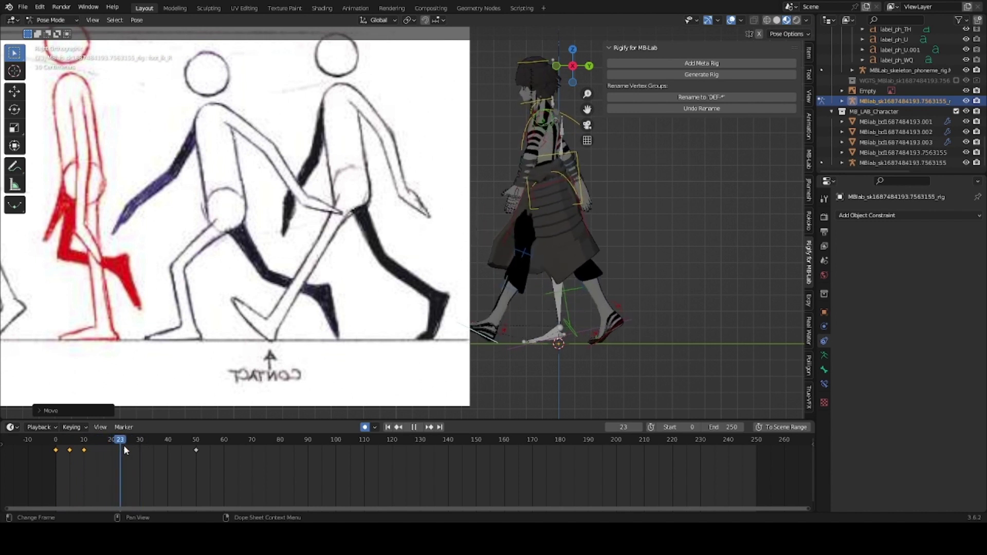
- Review frames 0–25 by scrubbing and playback, then select all rig bones and move past frame 25
left_click_drag(128, 443, 66, 441)
key("i")
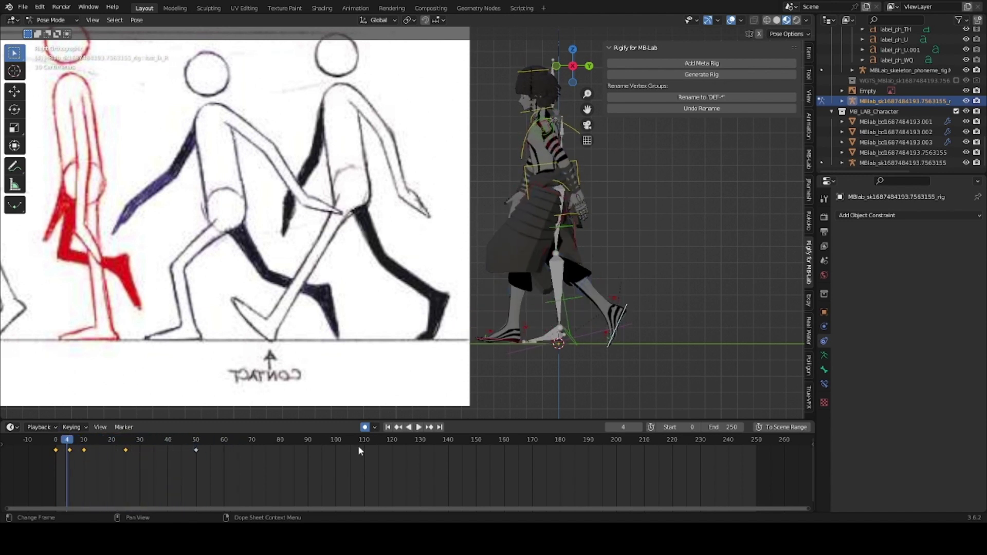
left_click(418, 428)
left_click(388, 427)
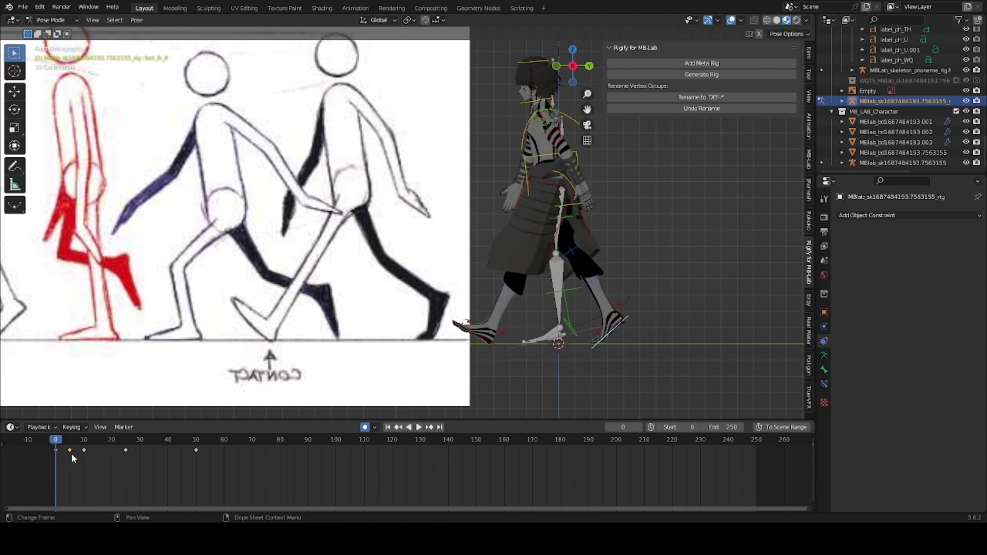
key("space")
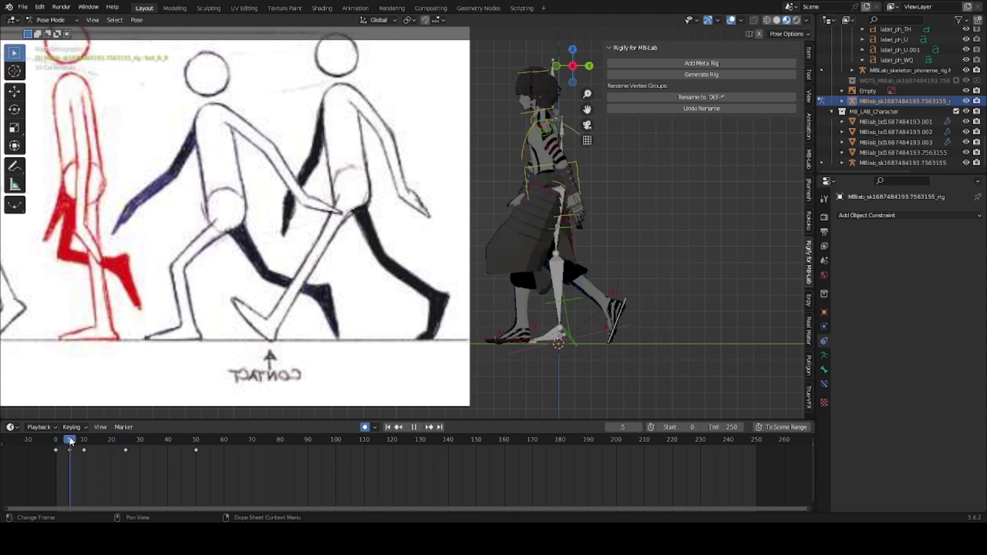
key("a")
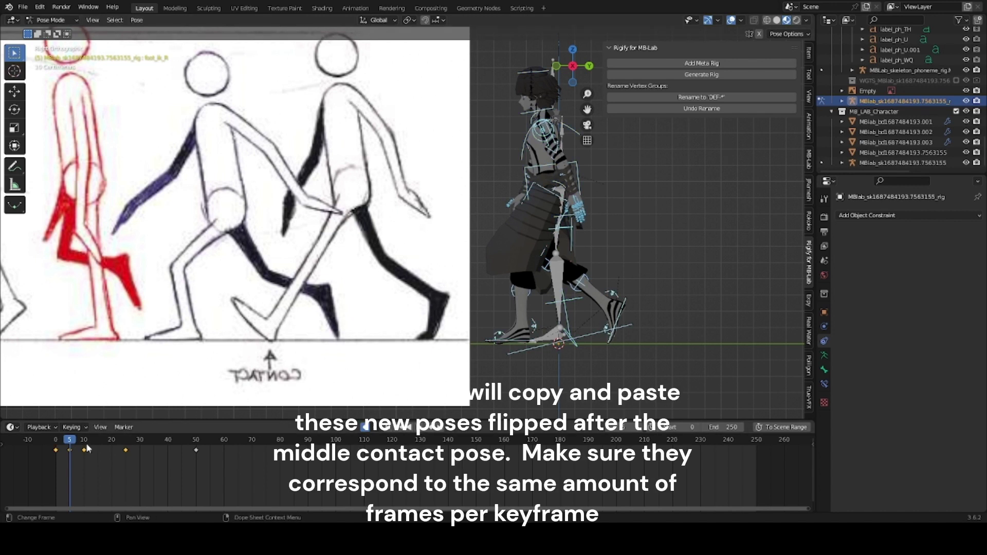
mouse_move(88, 448)
left_mouse_down()
mouse_move(141, 444)
mouse_move(69, 443)
left_mouse_up()
- Paste the copied pose flipped at frame 30 via the Pose menu
left_click_drag(67, 449, 140, 447)
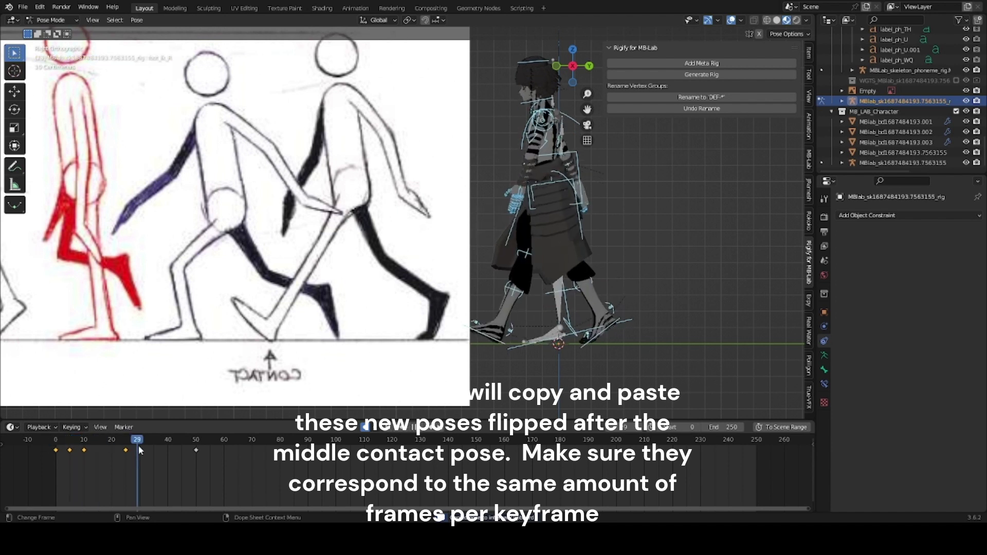
left_click(137, 20)
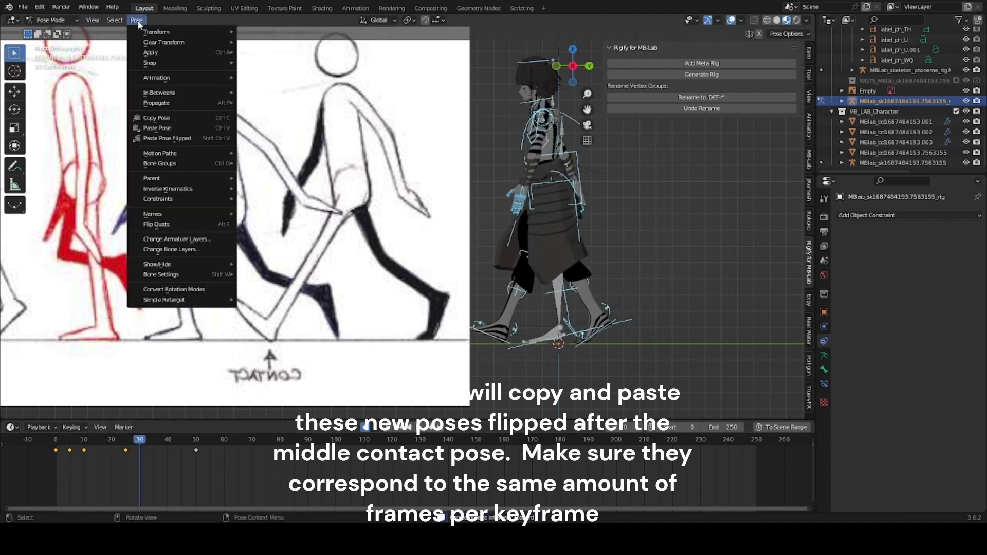
left_click(167, 138)
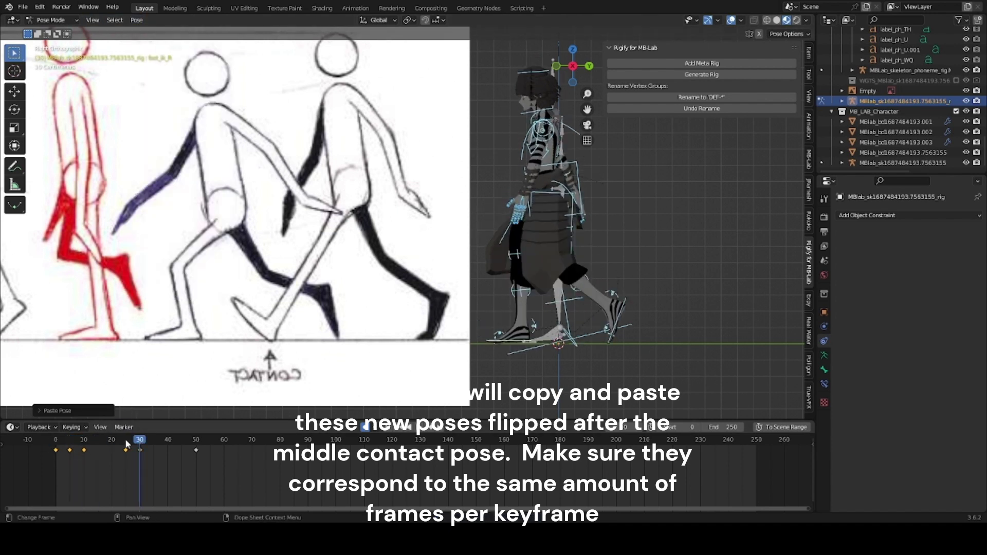
- Copy the frame 10 pose, paste it flipped at frame 35, and replay the walk from frame 0
left_click_drag(127, 444, 82, 444)
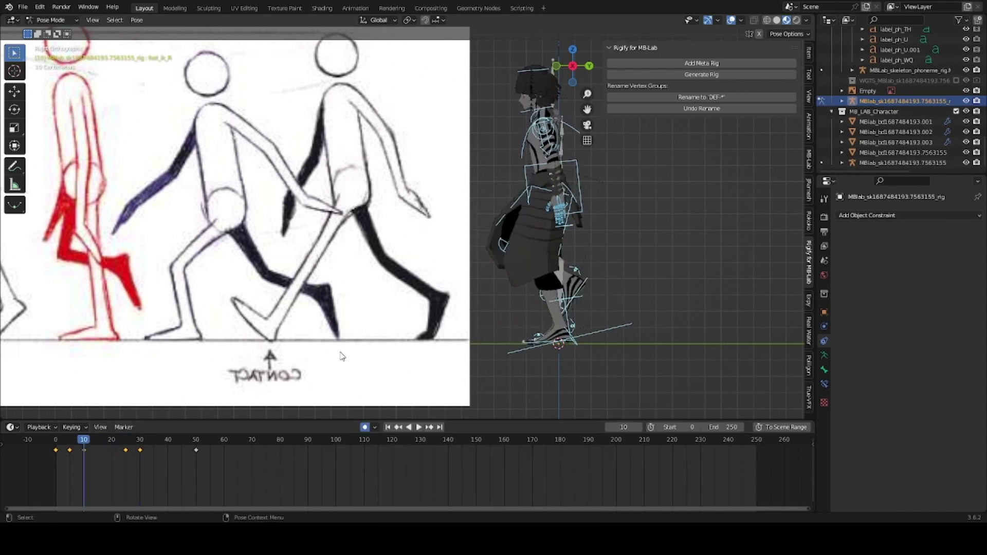
key("space")
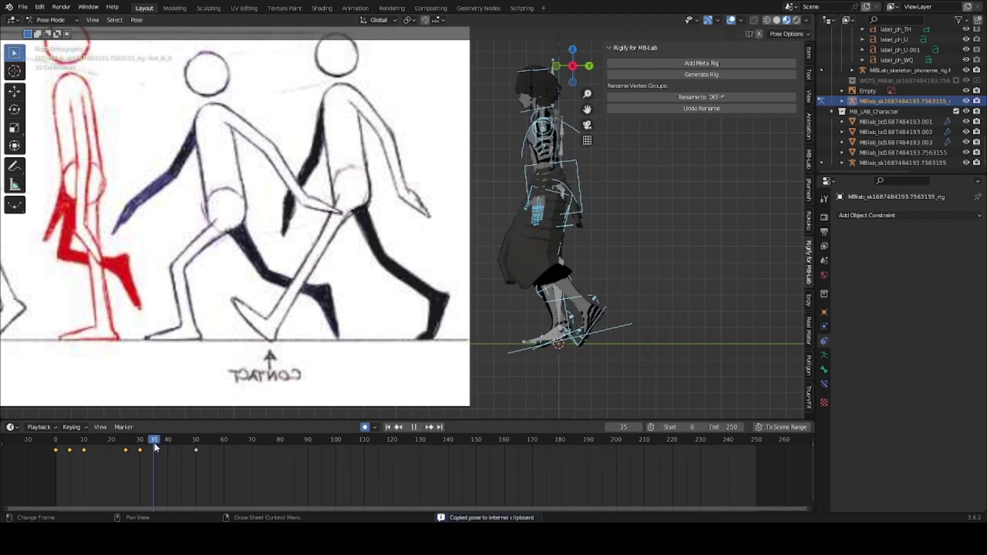
left_click(136, 20)
left_click(169, 139)
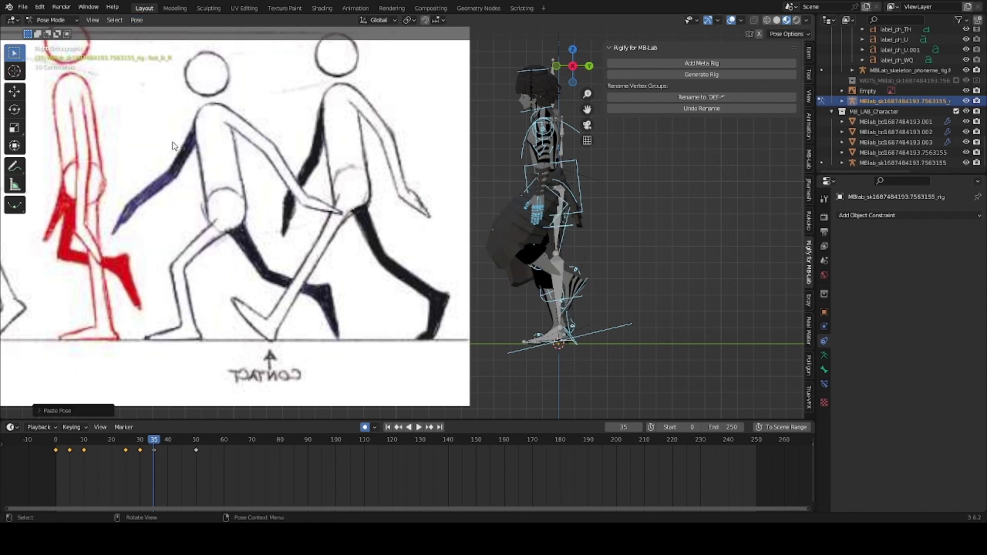
key("space")
left_click_drag(153, 446, 55, 451)
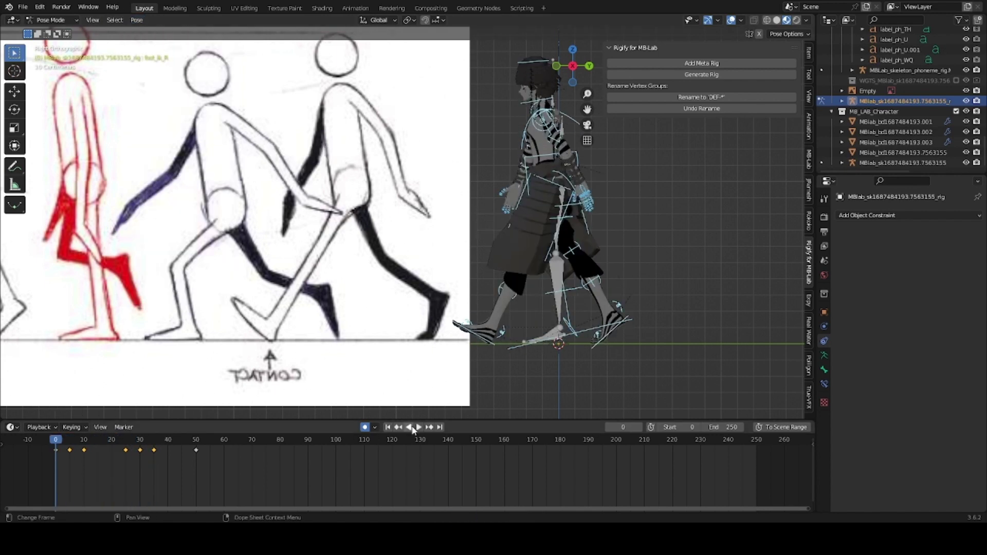
left_click(416, 428)
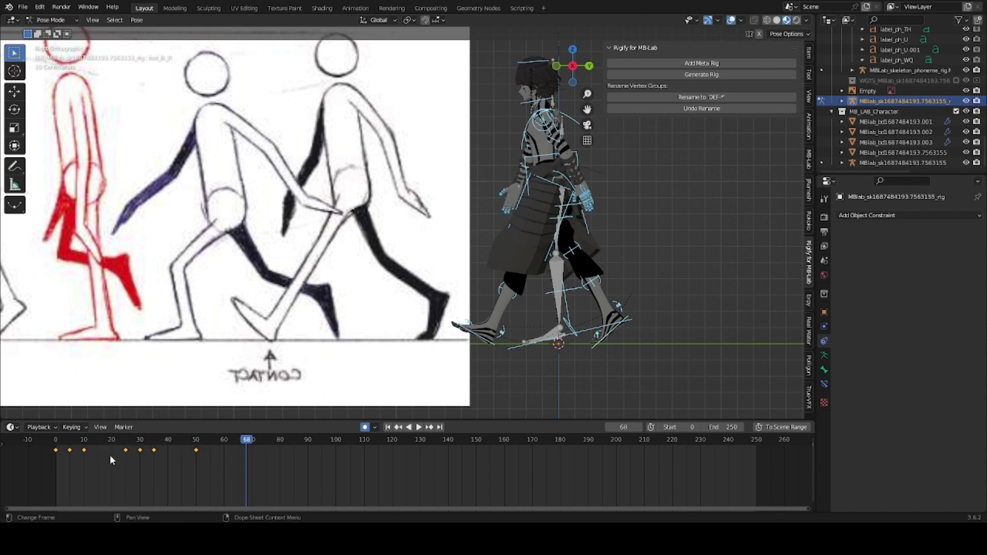
- Copy the walk keyframes, paste them after frame 55, and play the result from frame 0
key("space")
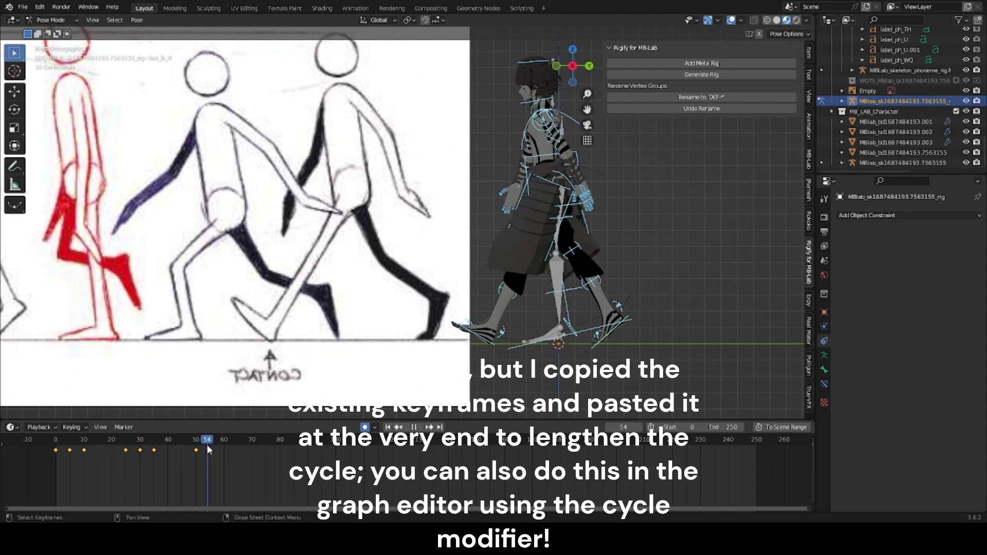
key("ctrl+v")
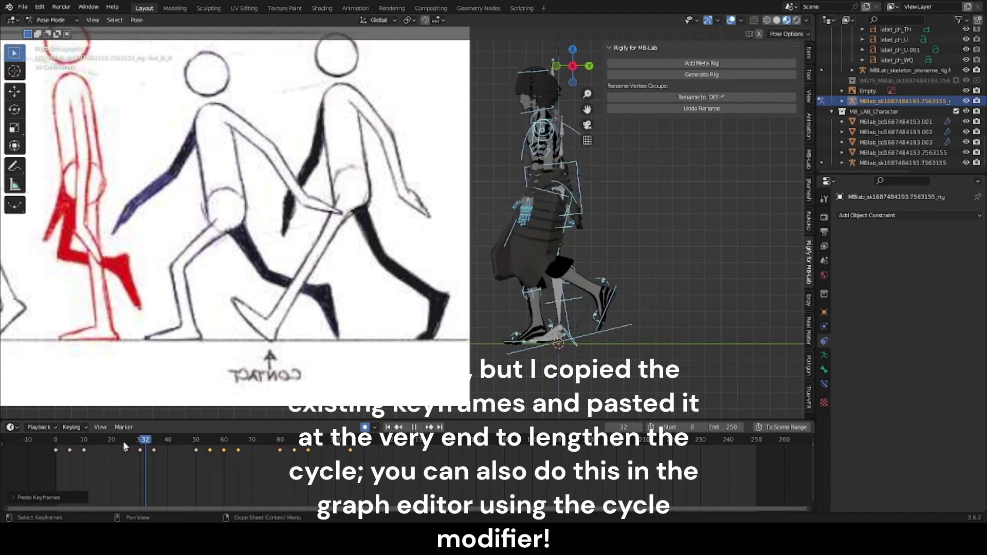
left_click_drag(125, 446, 55, 449)
left_click(420, 428)
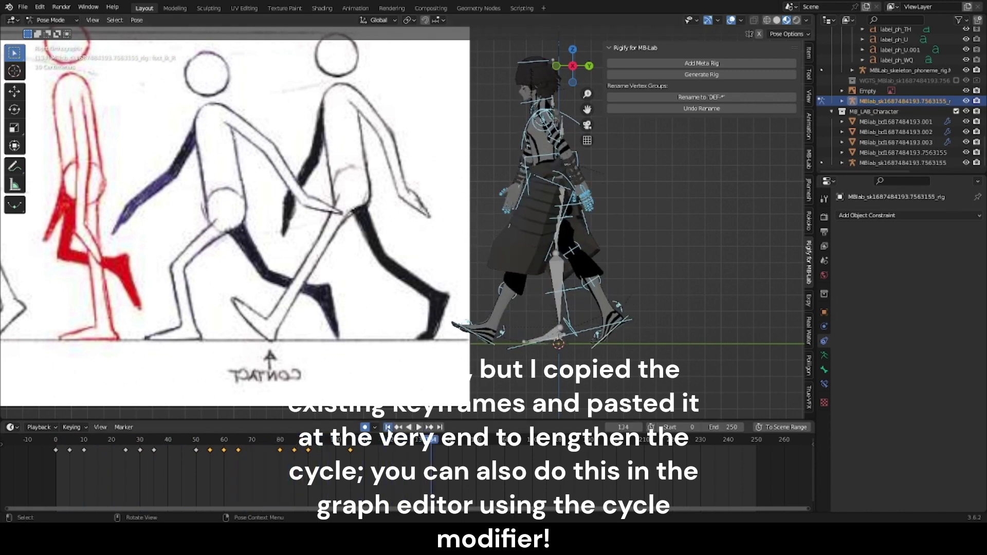
left_click(416, 428)
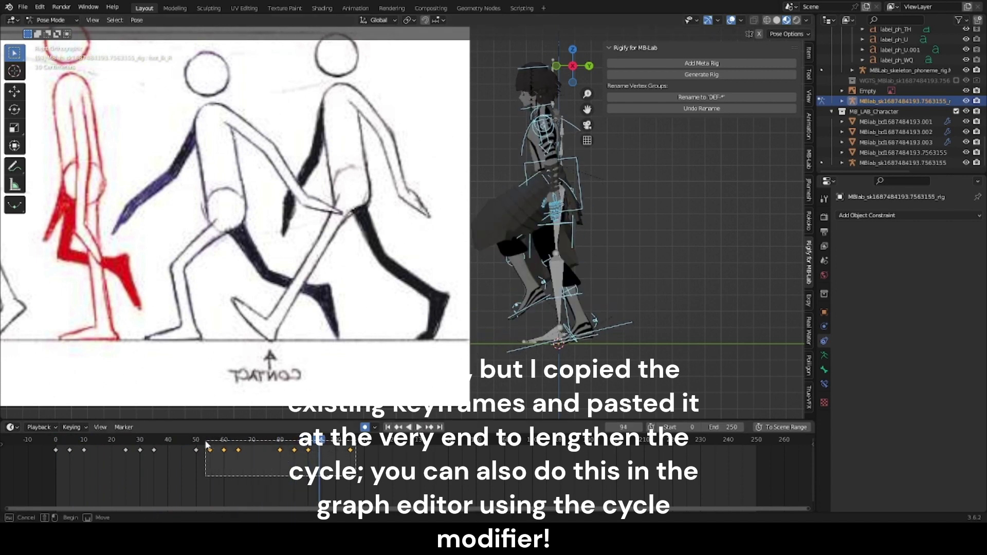
- Delete the misplaced pasted keyframes, repaste them after frame 55, and watch the lengthened walk
left_click(245, 454)
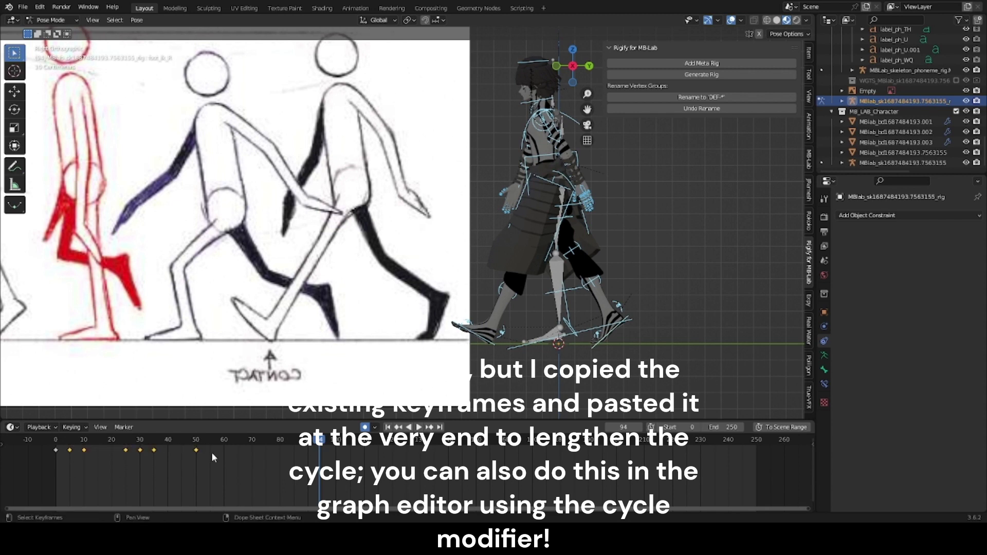
key("ctrl+v")
key("space")
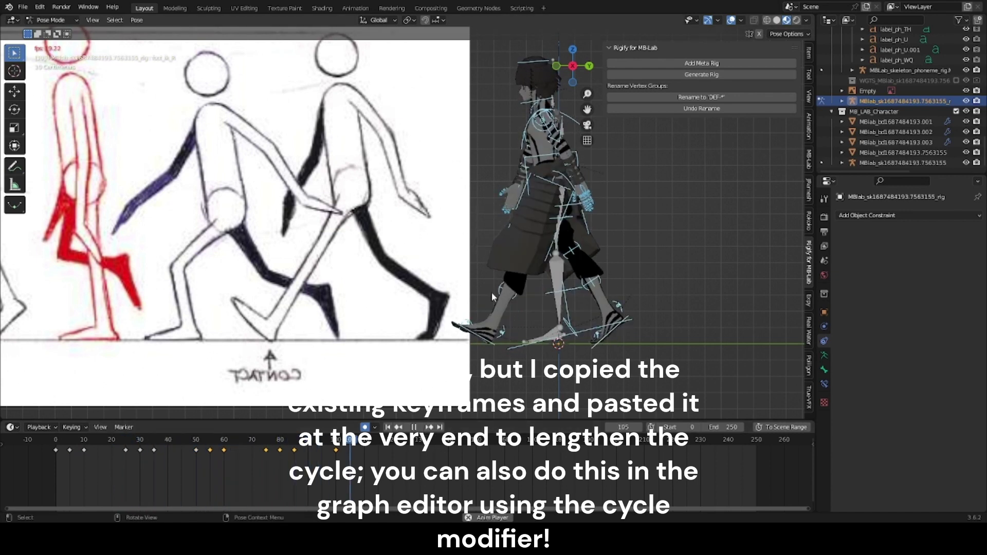
middle_click_drag(491, 292, 549, 313)
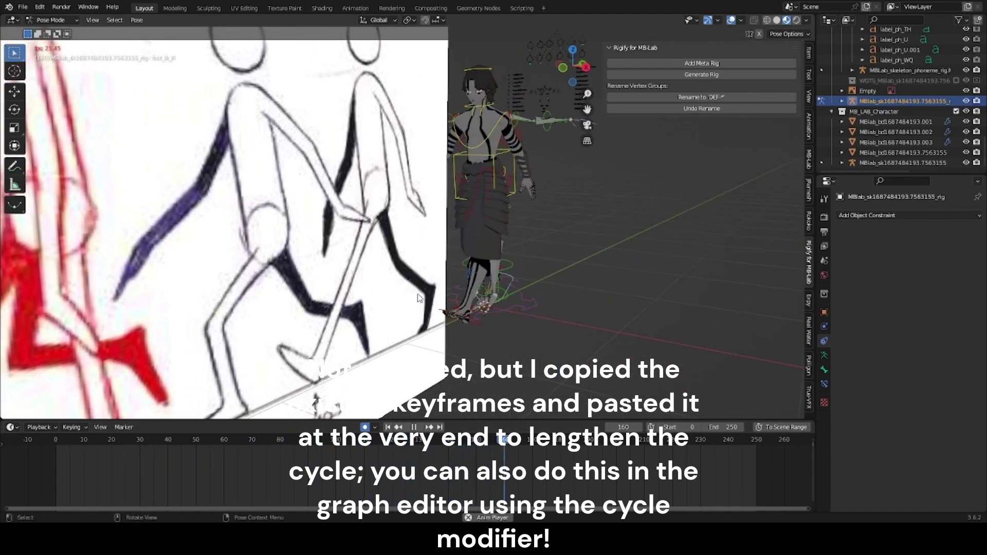
- Delete the reference image Empty and orbit to a front view of the character
left_click(337, 156)
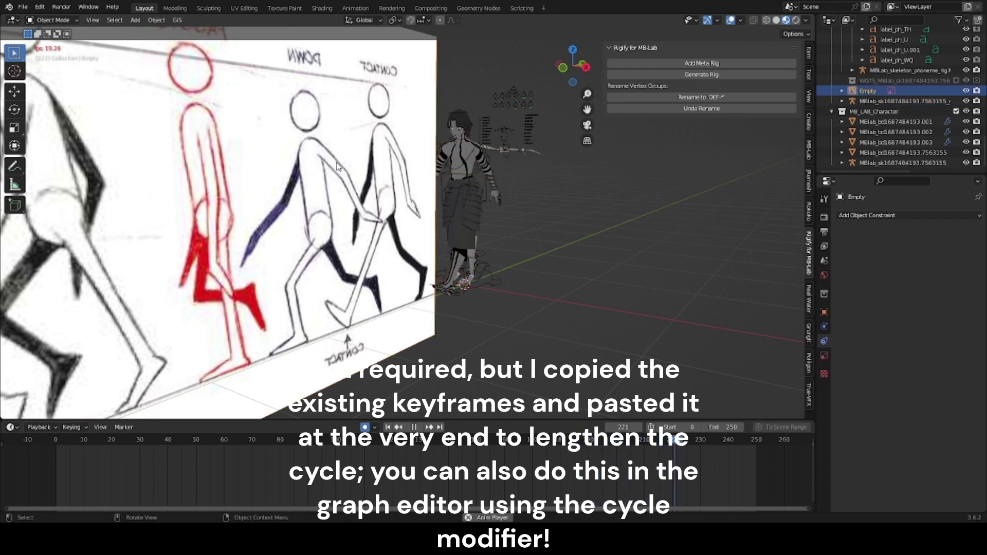
left_click(347, 155)
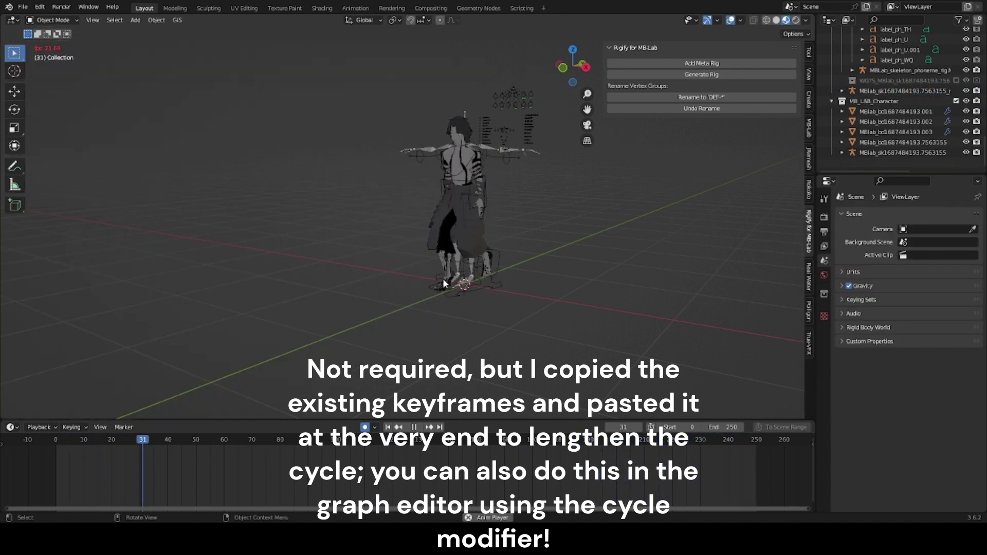
mouse_move(443, 278)
middle_mouse_down()
mouse_move(414, 277)
mouse_move(470, 275)
middle_mouse_up()
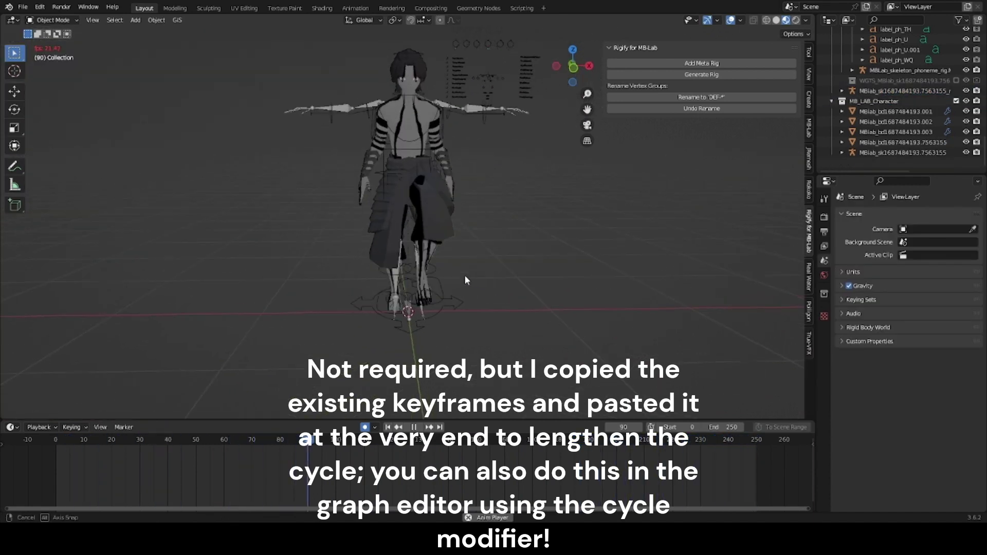
- Restart the walk playback, zoom in on the character, and select its rig
left_click(390, 427)
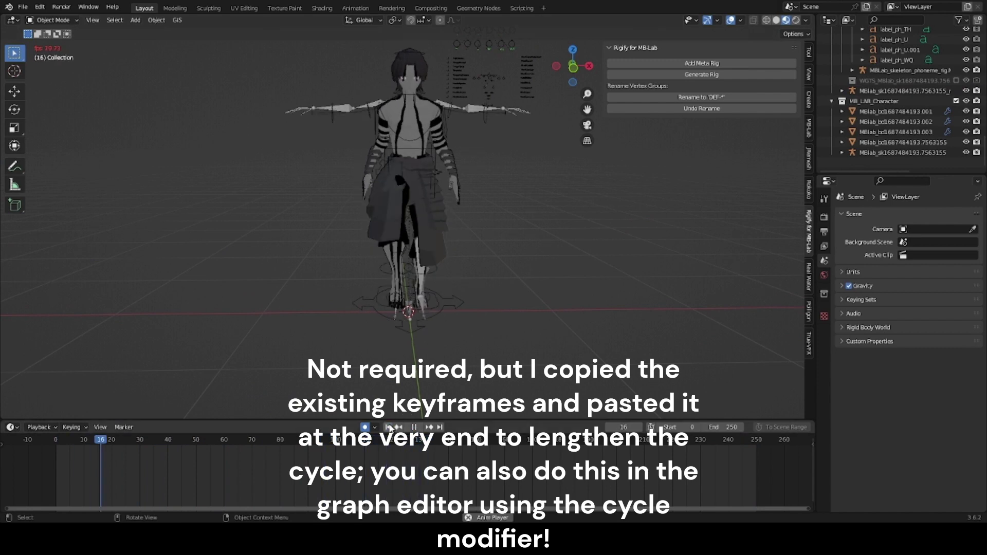
left_click(414, 428)
scroll(445, 245, "up", 3)
scroll(442, 239, "up", 2)
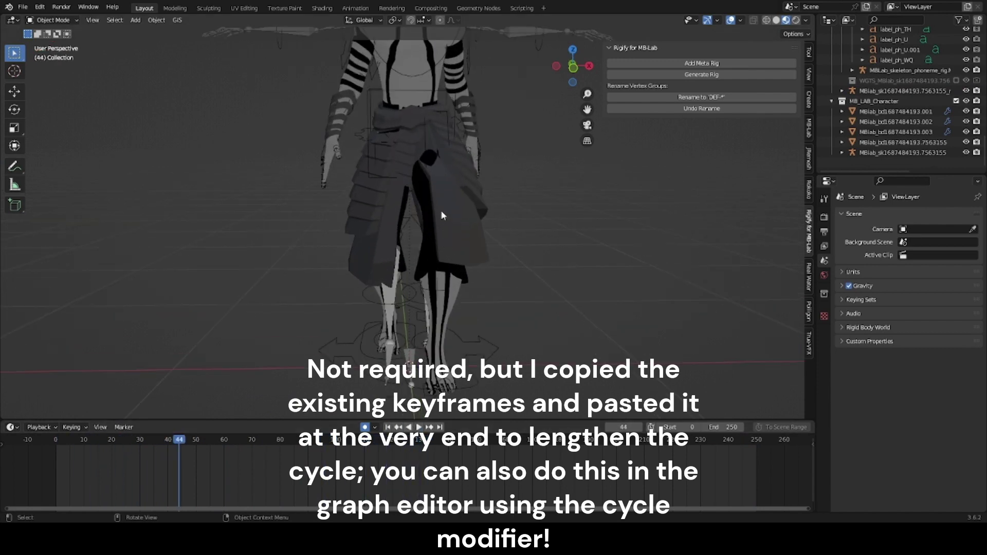
scroll(440, 210, "up", 1)
left_click(363, 342)
- Enter pose mode, scrub to frame 4, and switch to the front orthographic view
key("ctrl+Tab")
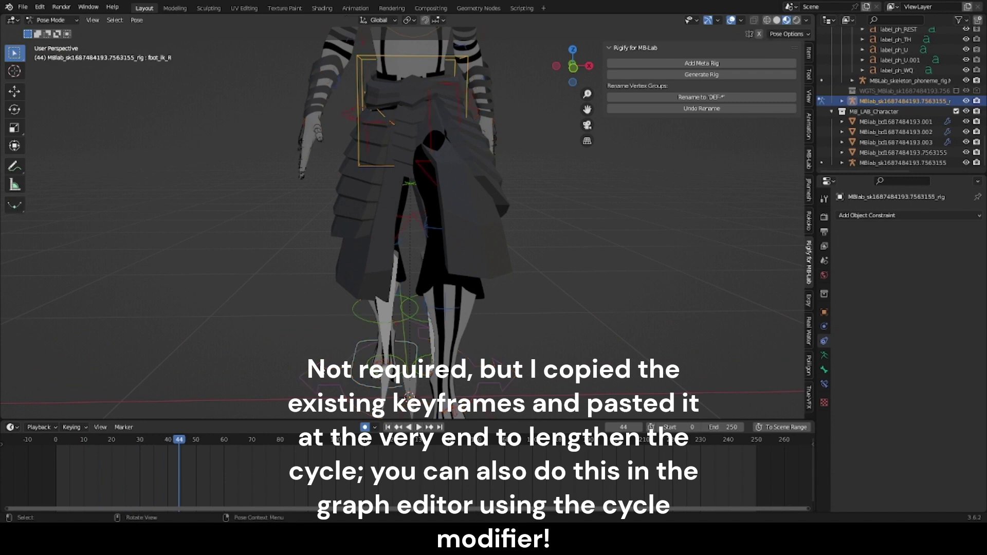
left_click_drag(177, 441, 48, 444)
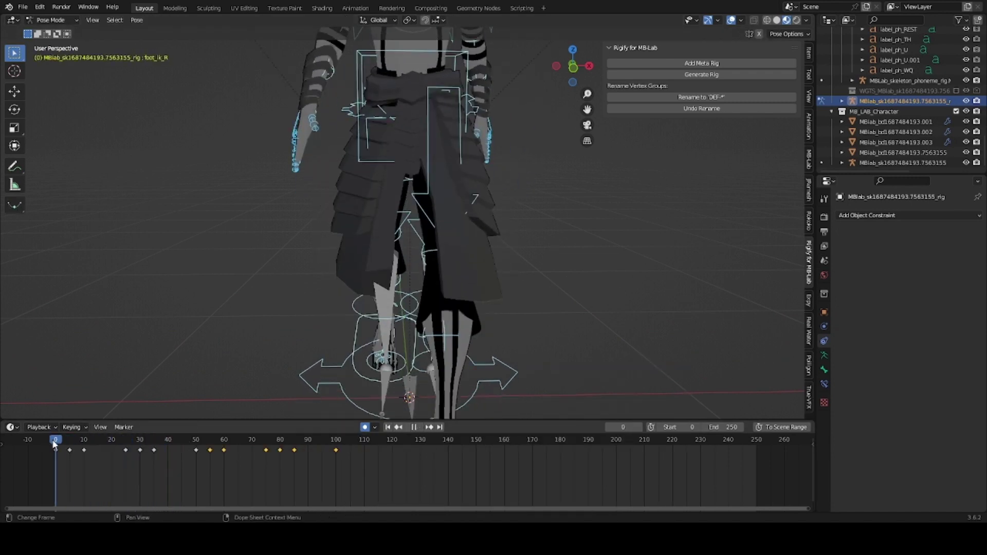
mouse_move(58, 445)
left_mouse_down()
mouse_move(123, 437)
mouse_move(84, 439)
left_mouse_up()
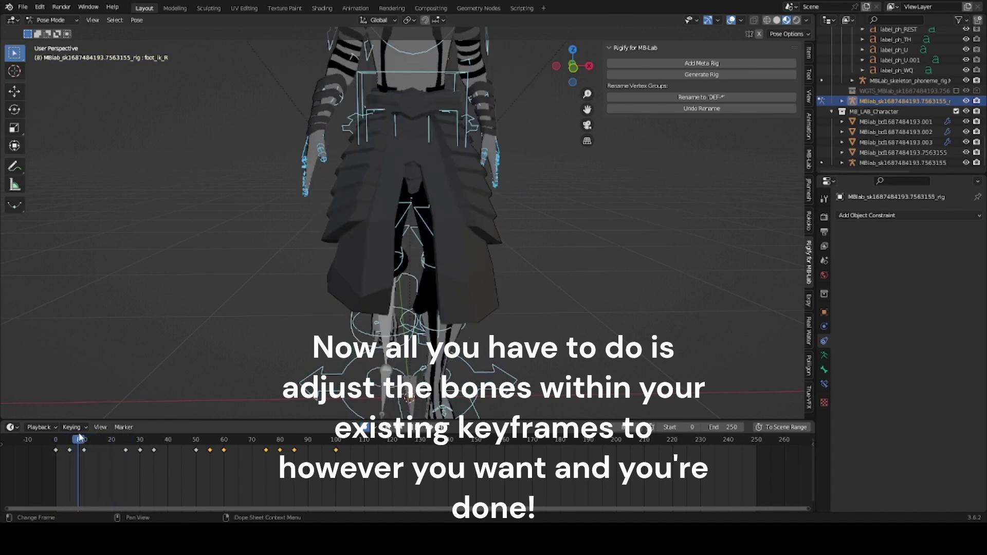
middle_click_drag(489, 239, 439, 120)
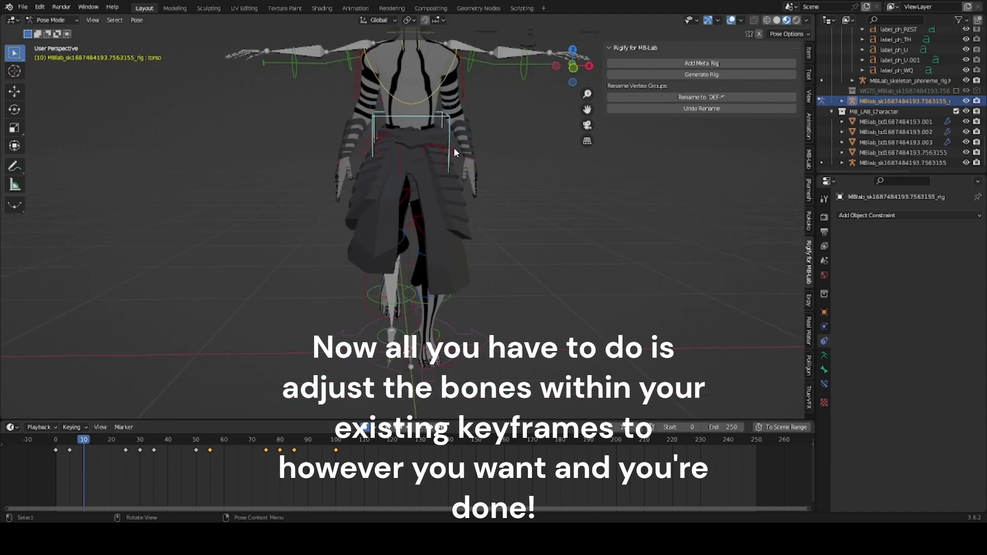
key("KP_1")
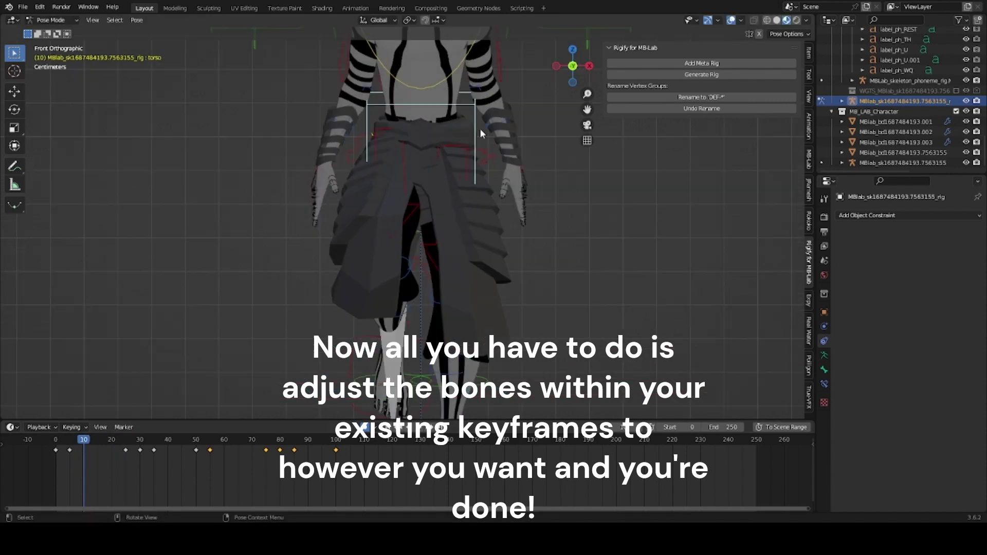
- Rotate the torso and chest bones to tilt the upper body, then review around frame 26
key("r")
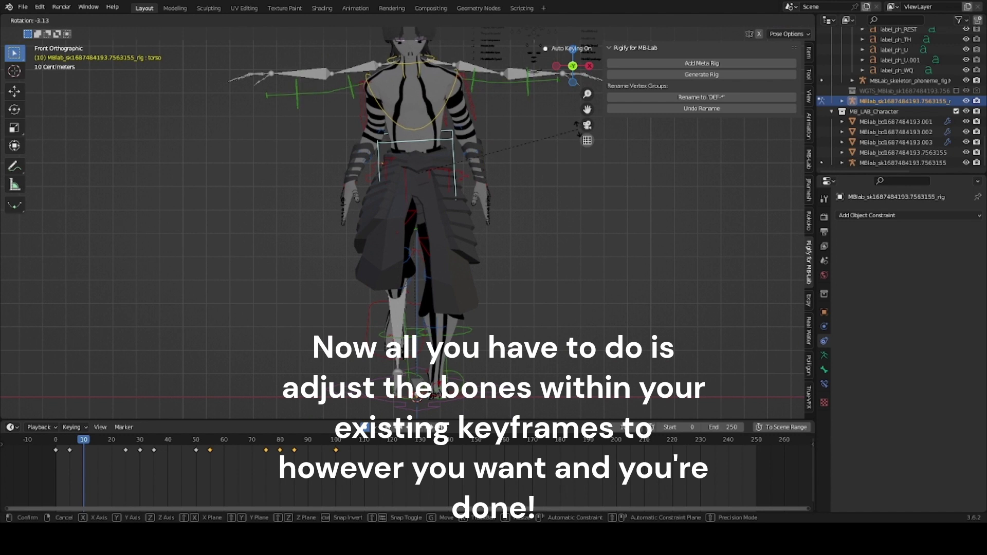
left_click(578, 131)
left_click(456, 79)
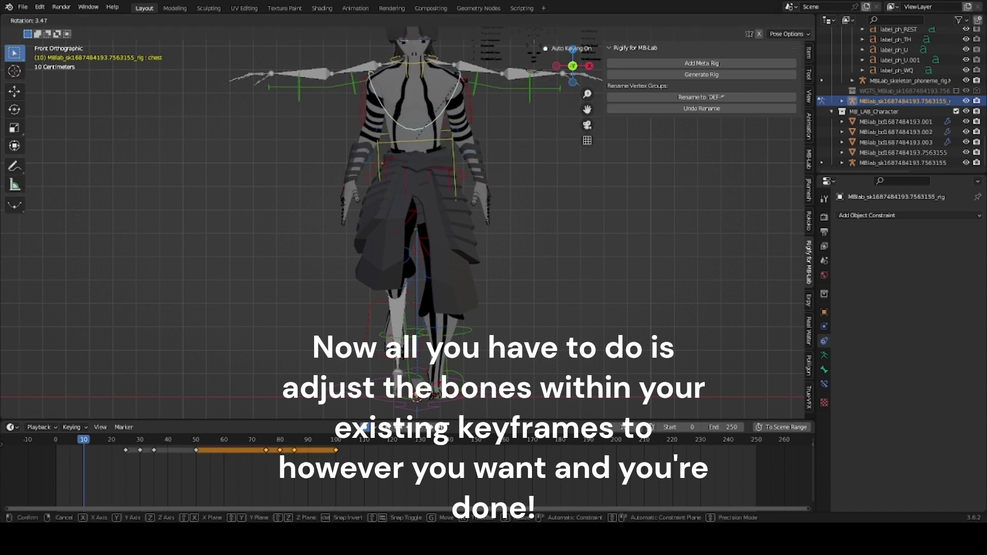
left_click(75, 448)
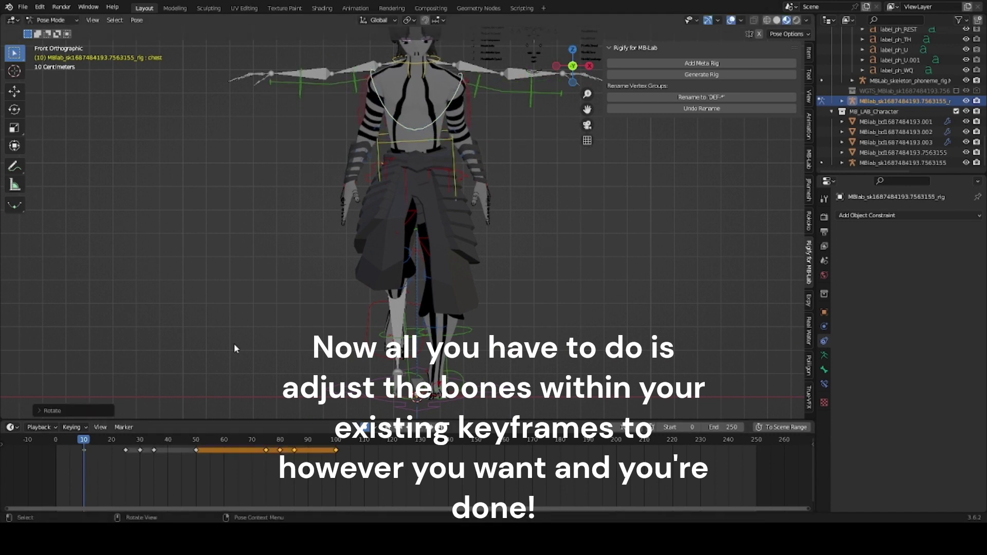
key("a")
mouse_move(92, 442)
left_mouse_down()
mouse_move(131, 446)
mouse_move(72, 446)
mouse_move(105, 431)
left_mouse_up()
key("ctrl+z")
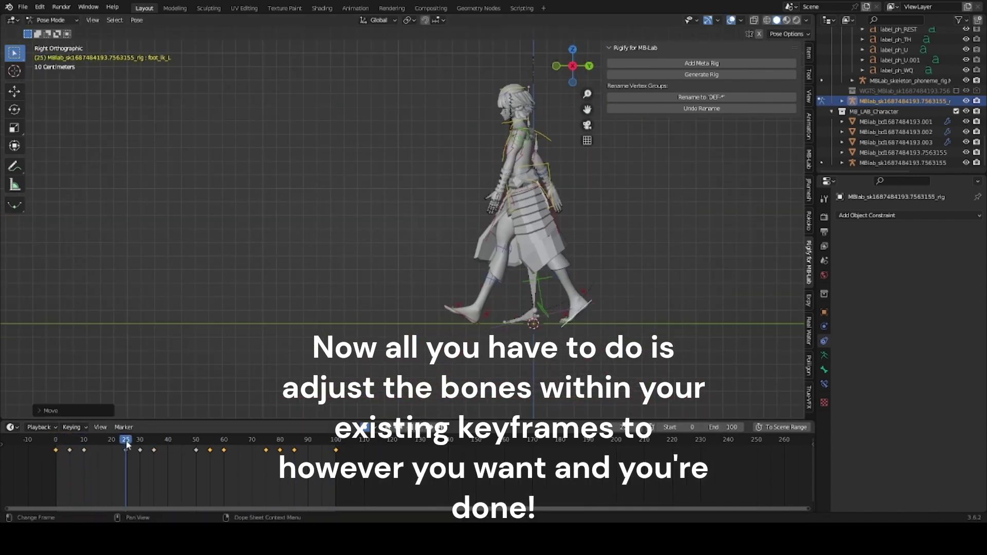
- Confirm the left foot control move, then frame the torso from the front and select the right upper arm
left_click(477, 315)
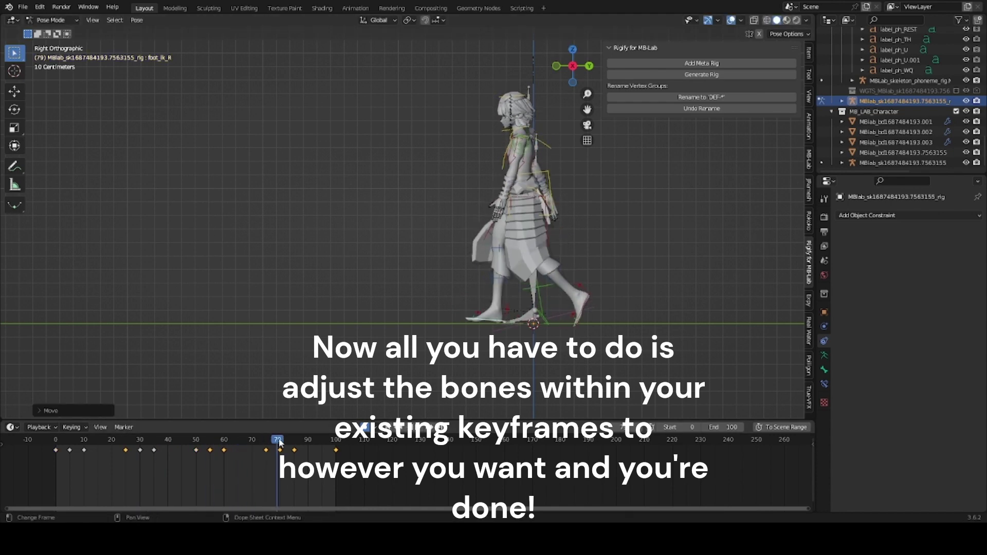
scroll(468, 327, "up", 5)
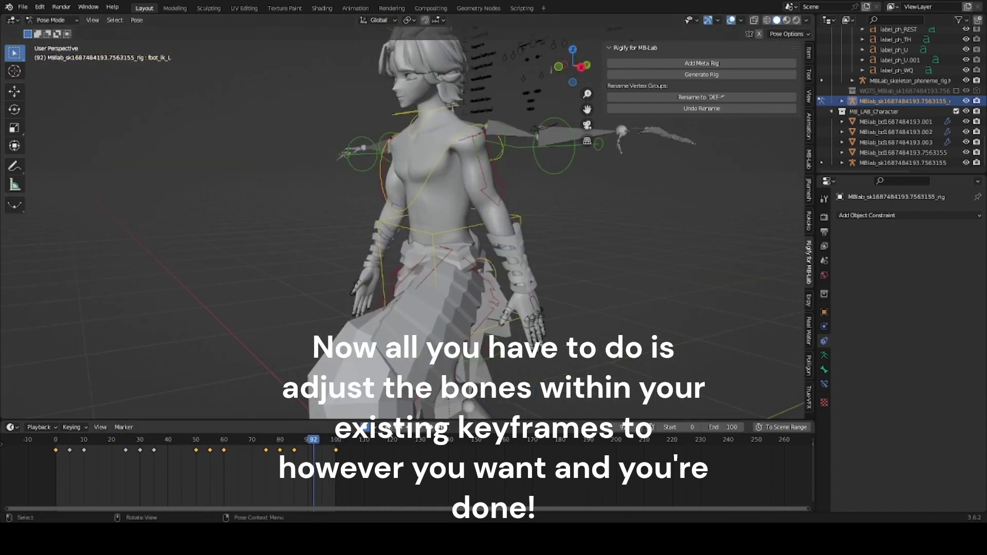
middle_click_drag(629, 280, 506, 306)
key("KP_1")
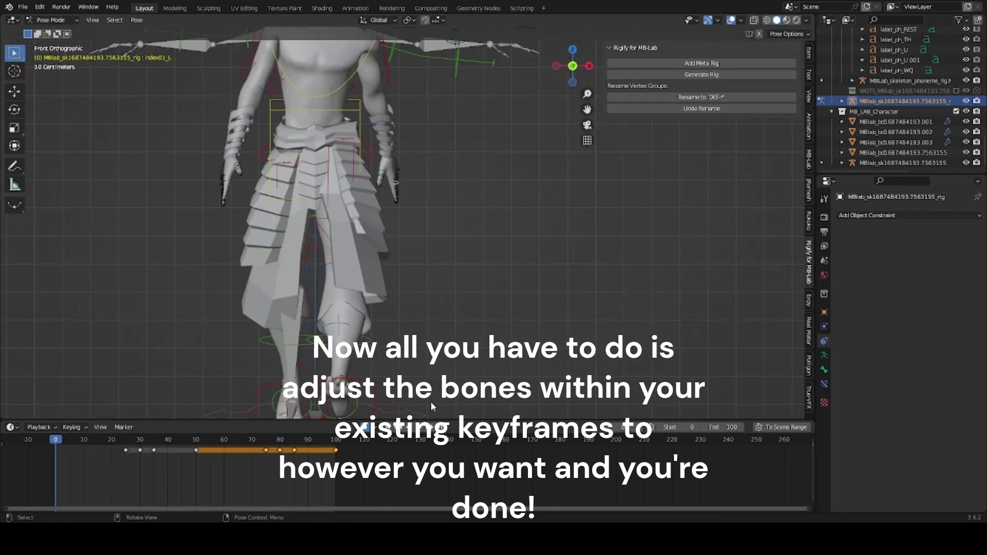
left_click(249, 76)
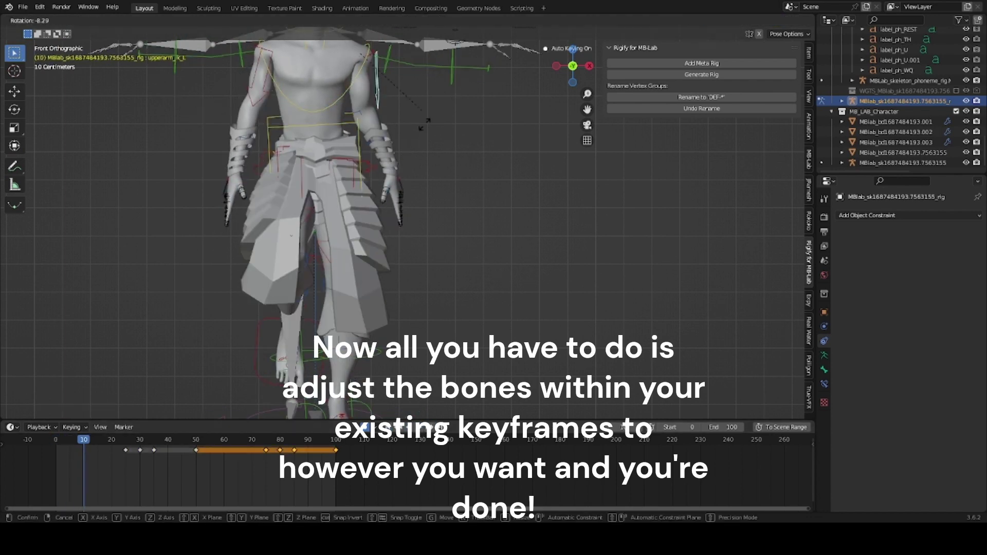
- Rotate the right upper-arm control between frames 5 and 25, then play back to check the swing
left_click(71, 439)
left_click_drag(72, 438, 125, 439)
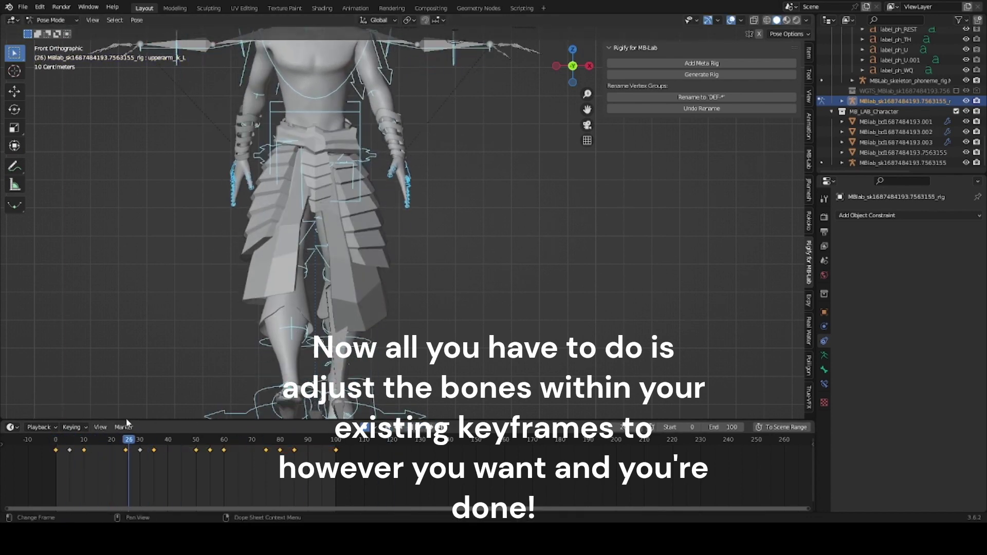
key("r")
key("Return")
key("shift+Left")
key("space")
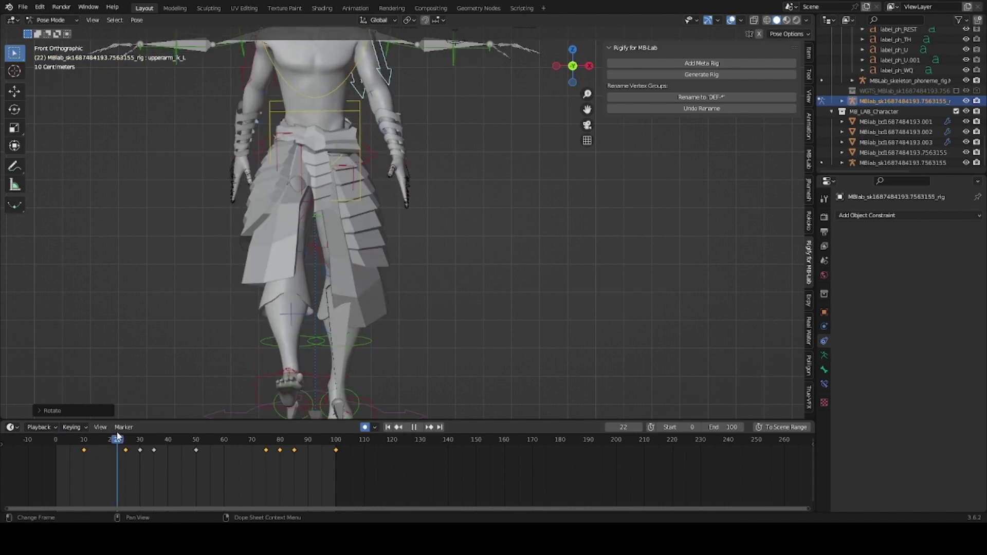
key("space")
- Rotate the right upper arm again, then rotate the left upper arm at frame 50
left_click(255, 112)
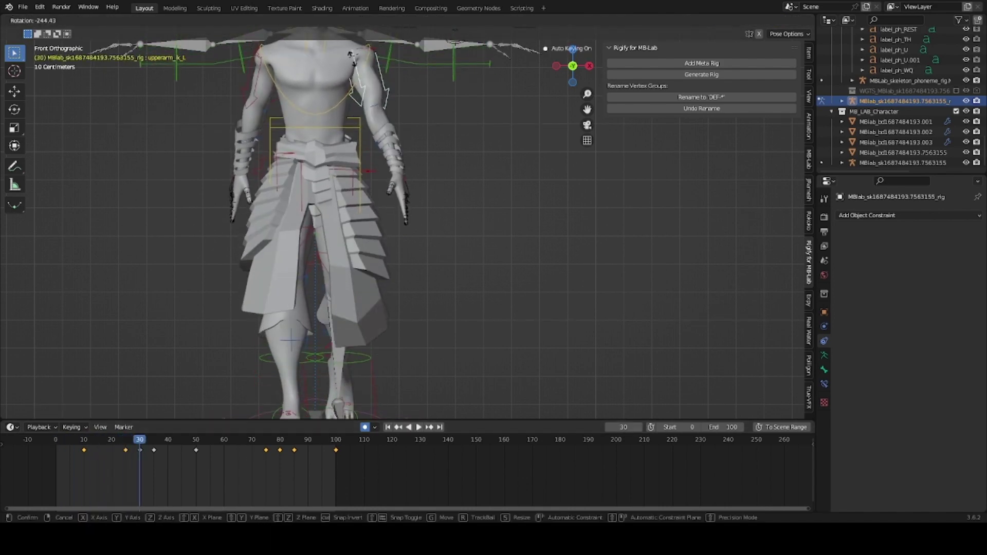
key("Up")
key("r")
key("Return")
key("Up")
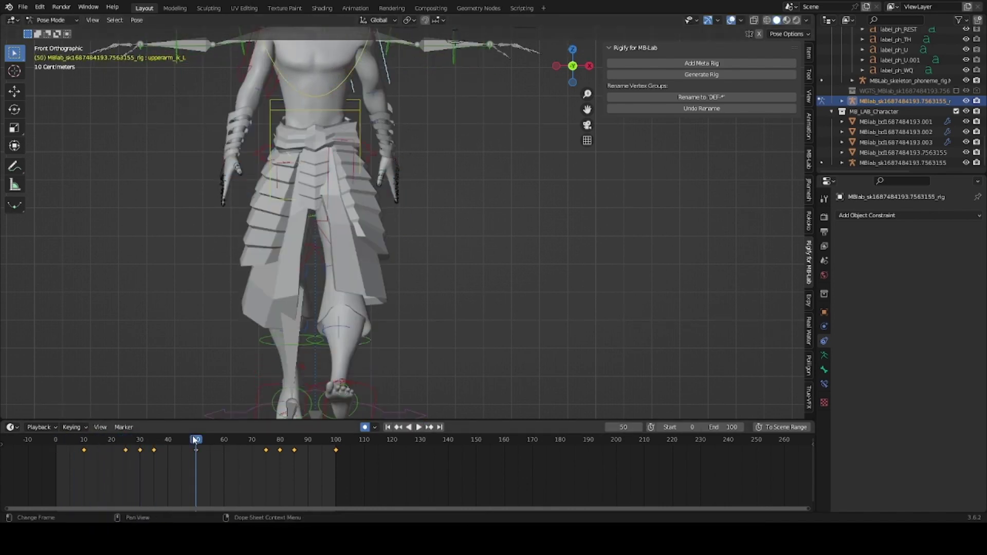
left_click(380, 67)
key("r")
key("Return")
- Rotate the right upper-arm control at frames 60 and 80
left_click_drag(196, 439, 336, 440)
left_click(255, 102)
key("r")
key("Return")
key("r")
key("Return")
- Select the left upper arm and right hand controls, checking the hand from the side view
left_click(396, 90)
scroll(489, 275, "down", 3)
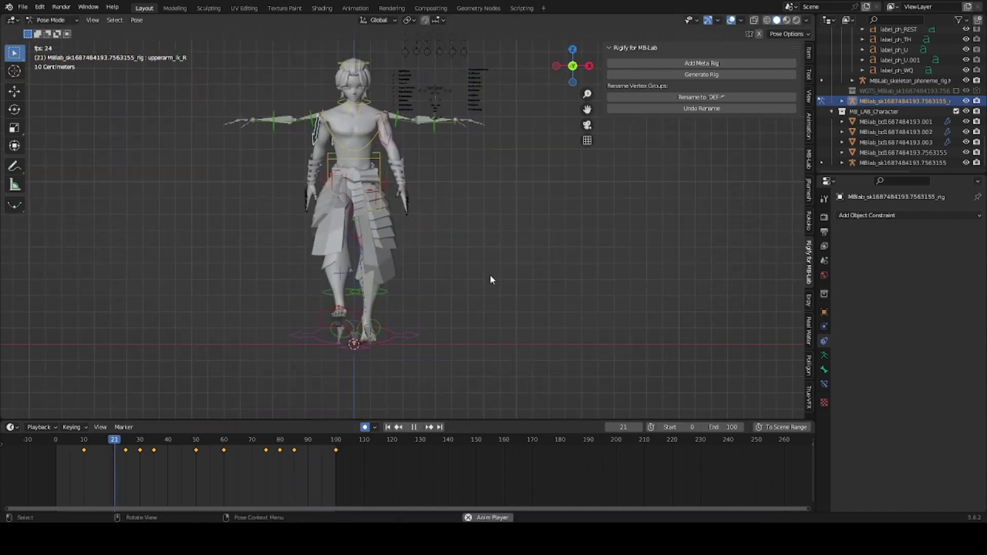
middle_click_drag(490, 275, 414, 426)
key("shift+Left")
scroll(142, 185, "up", 8)
left_click(142, 186)
scroll(149, 192, "down", 5)
key("KP_3")
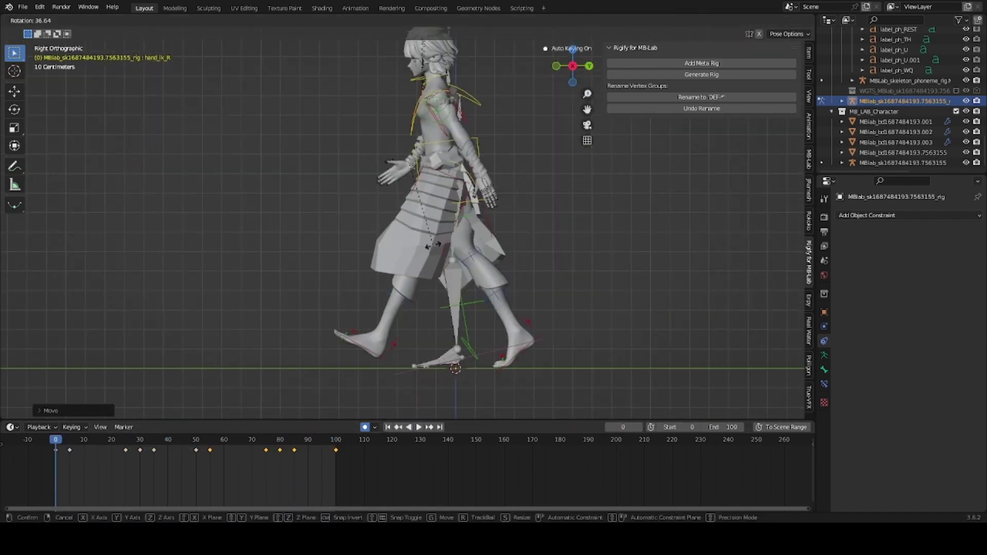
mouse_move(411, 209)
middle_mouse_down()
mouse_move(537, 218)
mouse_move(494, 215)
mouse_move(194, 403)
middle_mouse_up()
- Scrub through the cycle, then return to Object Mode with Material Preview shading
left_click_drag(58, 444, 319, 442)
middle_click_drag(360, 257, 474, 293)
scroll(493, 290, "up", 3)
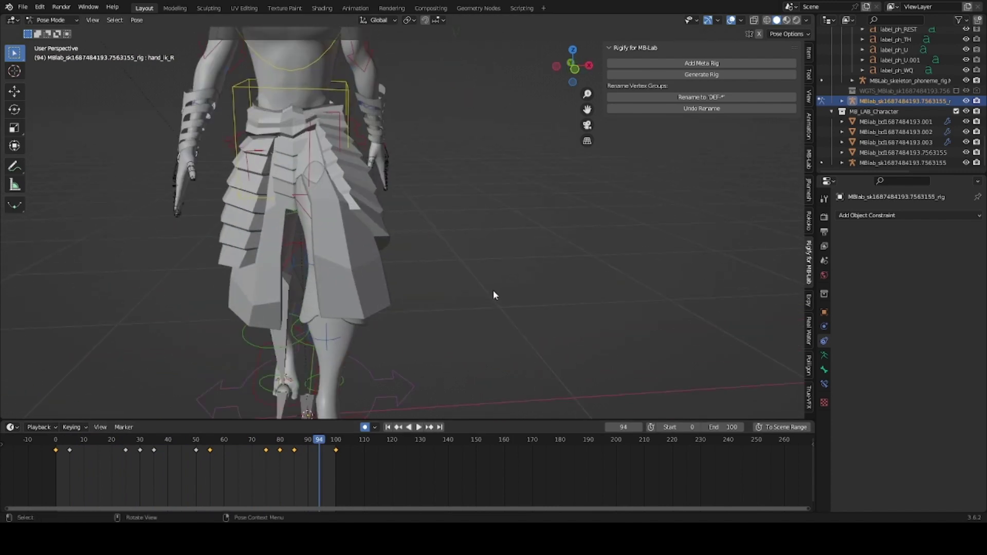
scroll(493, 290, "down", 3)
left_click(51, 19)
left_click(66, 30)
- Deselect the rig and play the walk in Material Preview, orbiting to a rear-side view before stopping
key("alt+a")
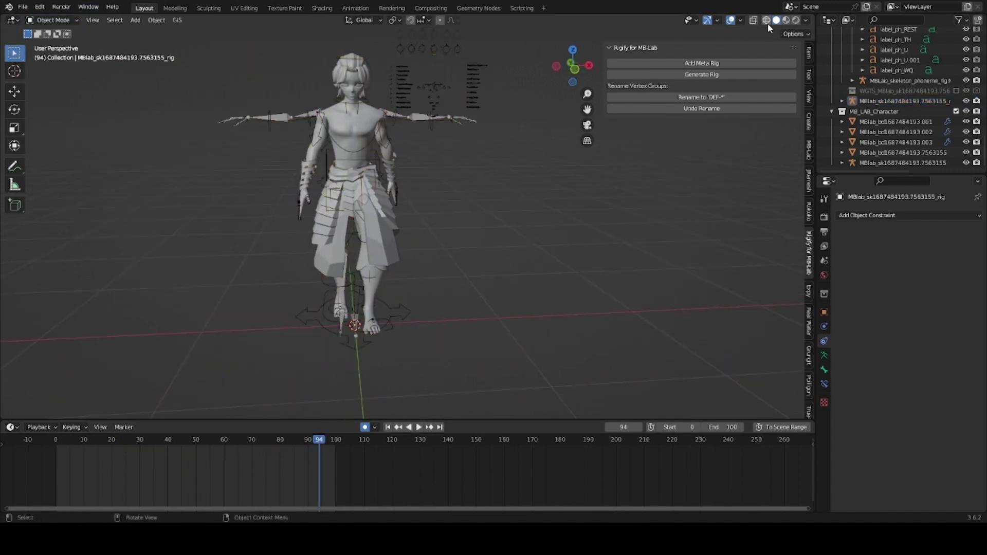
left_click(786, 20)
mouse_move(483, 221)
middle_mouse_down()
mouse_move(506, 225)
mouse_move(475, 384)
middle_mouse_up()
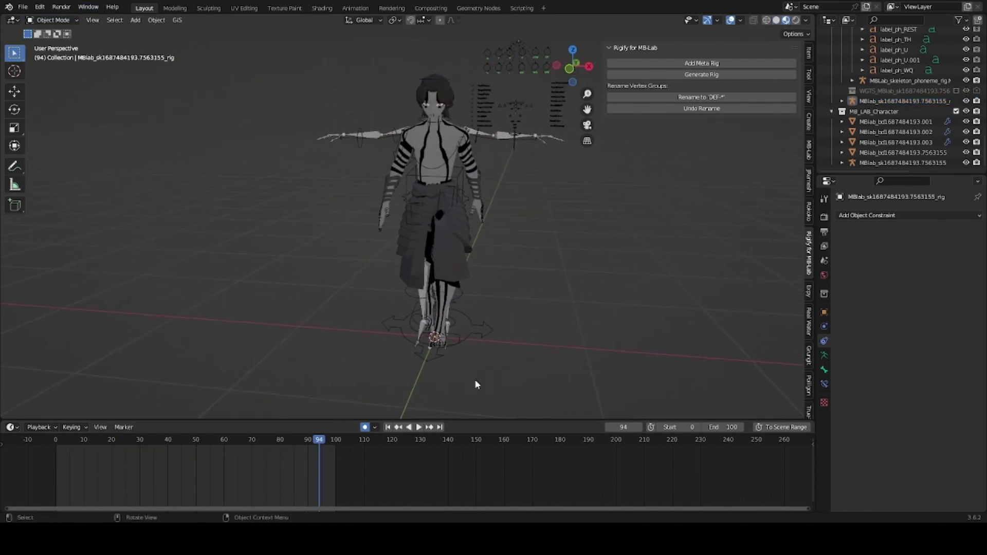
left_click(421, 427)
middle_click_drag(569, 306, 510, 302)
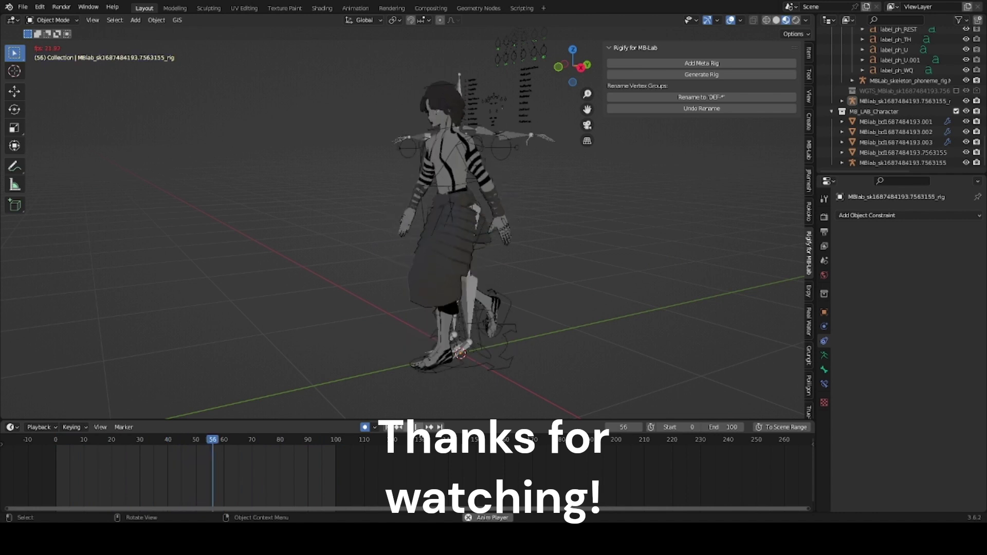
key("space")
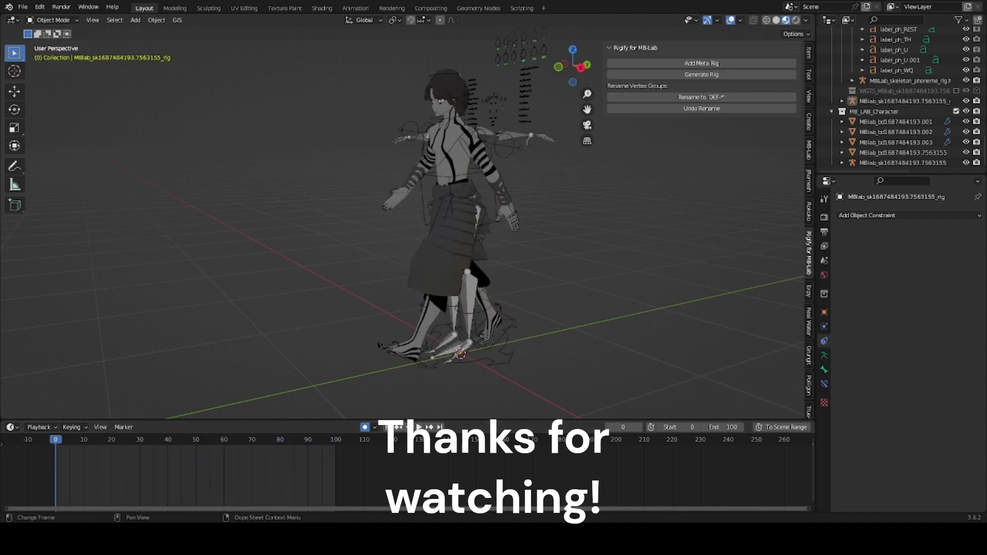